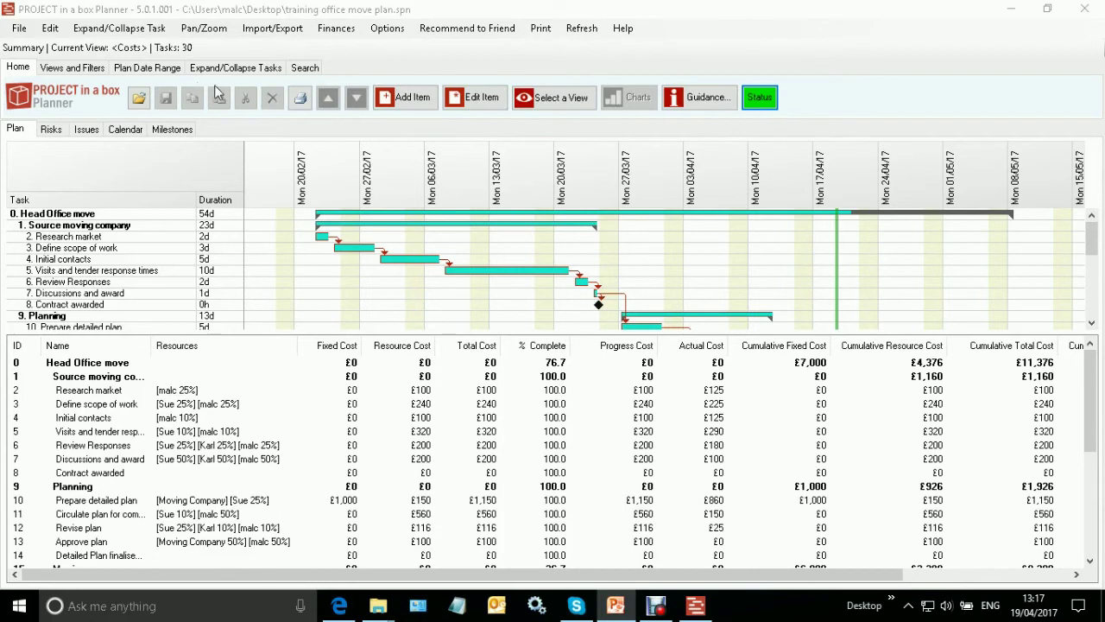
# Step: Review the time, cost and quality impact fields of the issue about the proposed moving week in the summer holidays
pyautogui.click(87, 129)
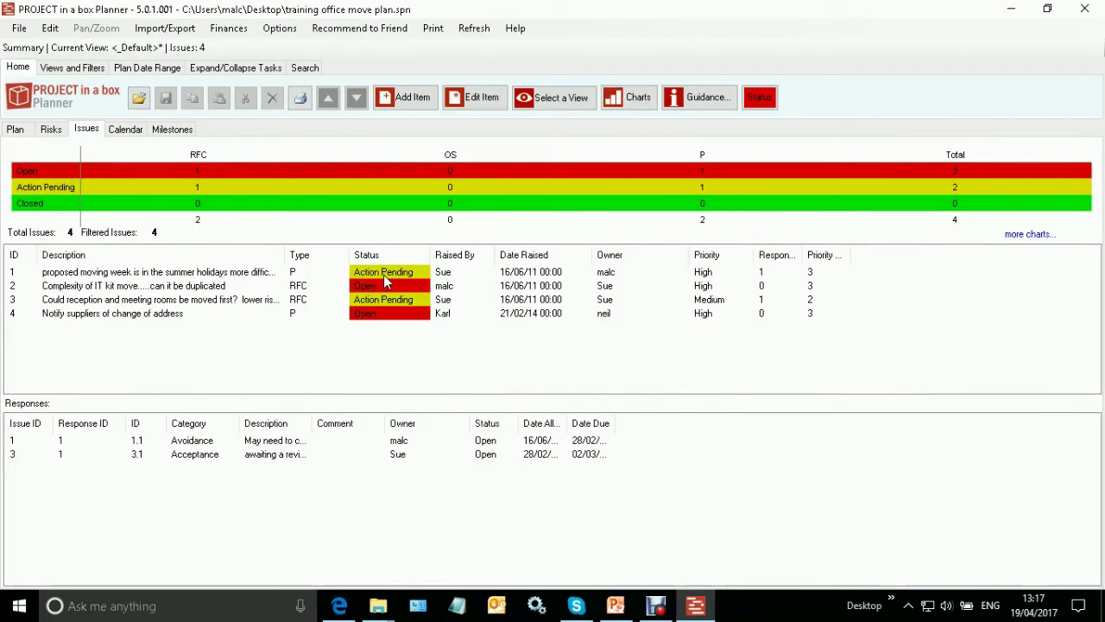
pyautogui.doubleClick(383, 274)
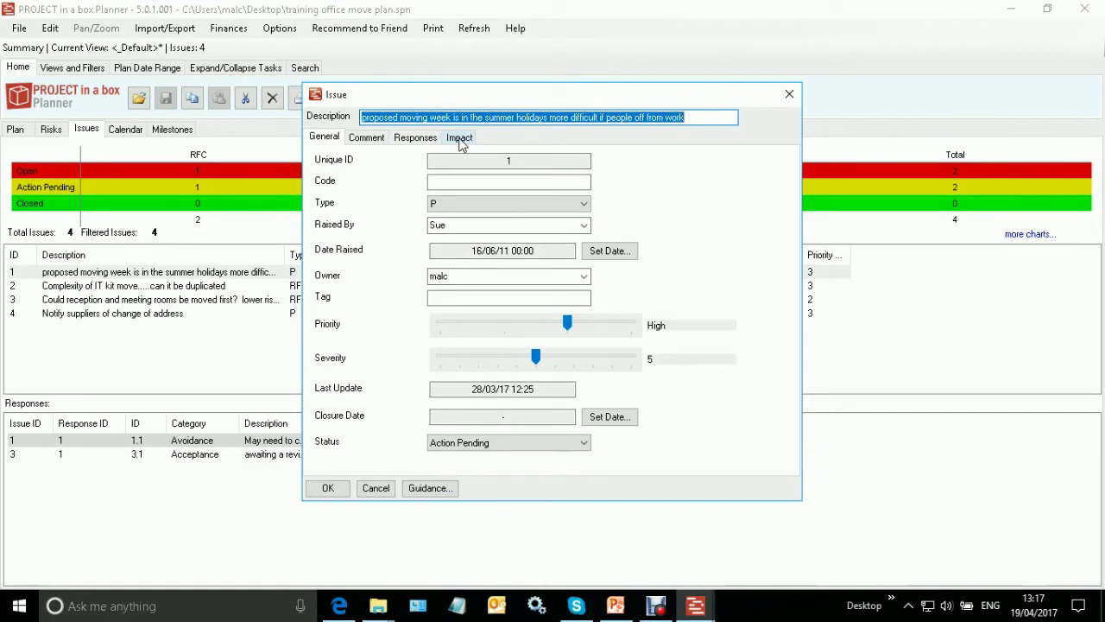
pyautogui.click(460, 140)
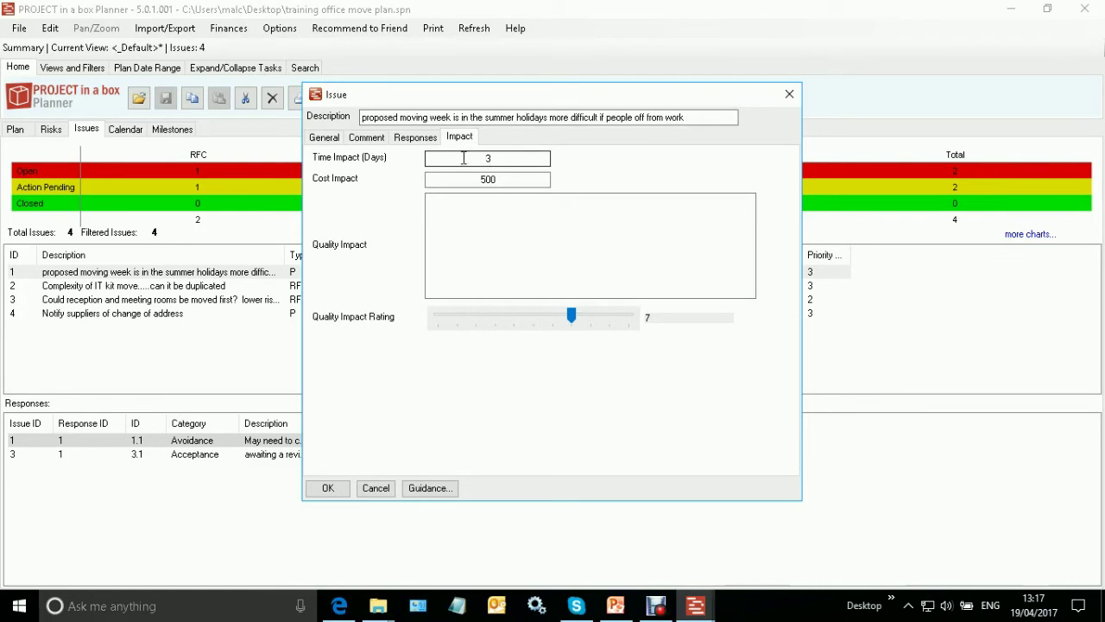
pyautogui.click(473, 179)
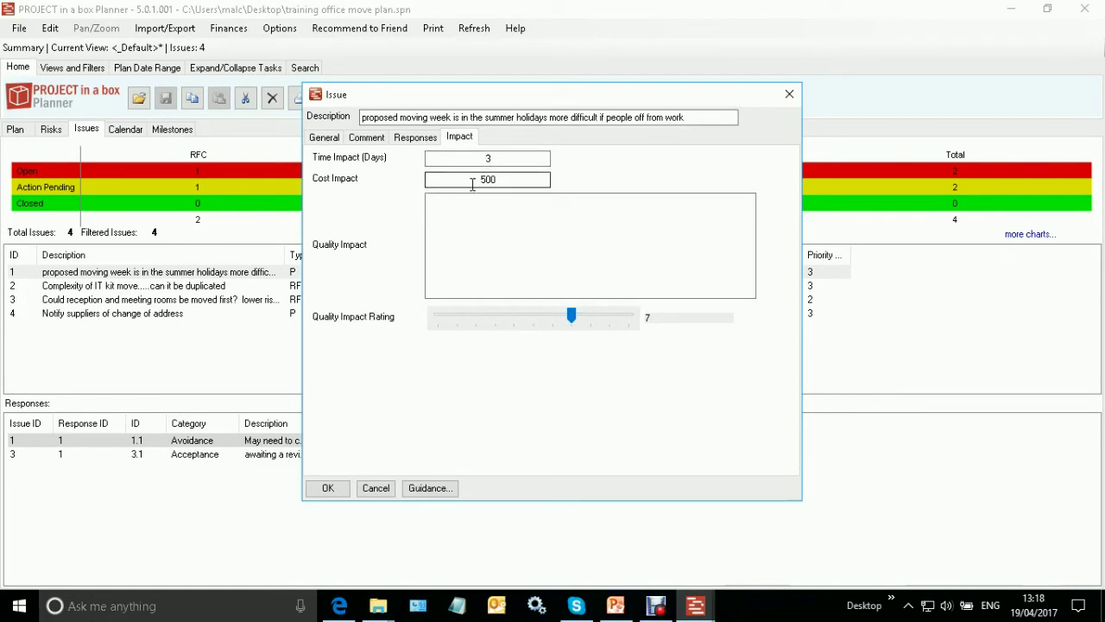
pyautogui.click(476, 222)
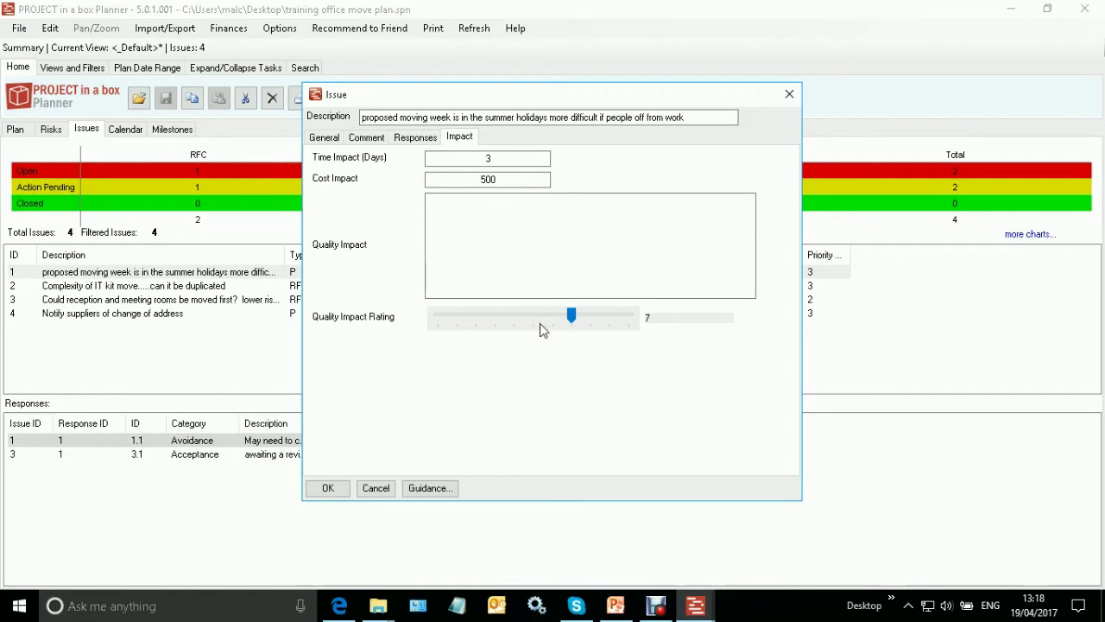
pyautogui.moveTo(570, 318); pyautogui.dragTo(436, 332)
pyautogui.click(568, 325)
pyautogui.click(449, 263)
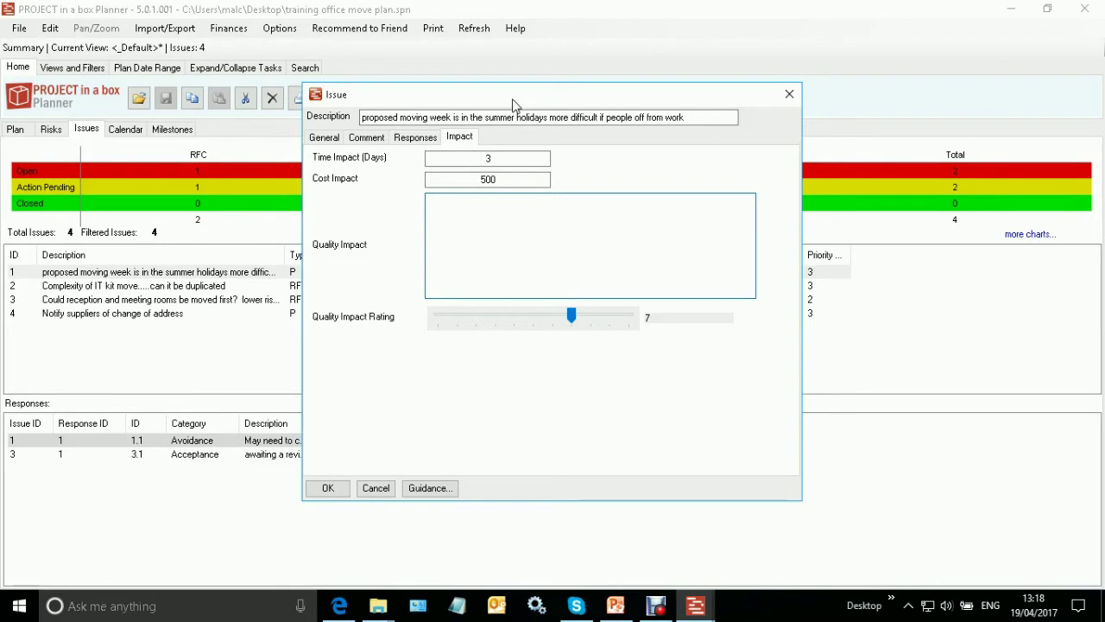
pyautogui.moveTo(512, 104); pyautogui.dragTo(538, 102)
pyautogui.click(354, 487)
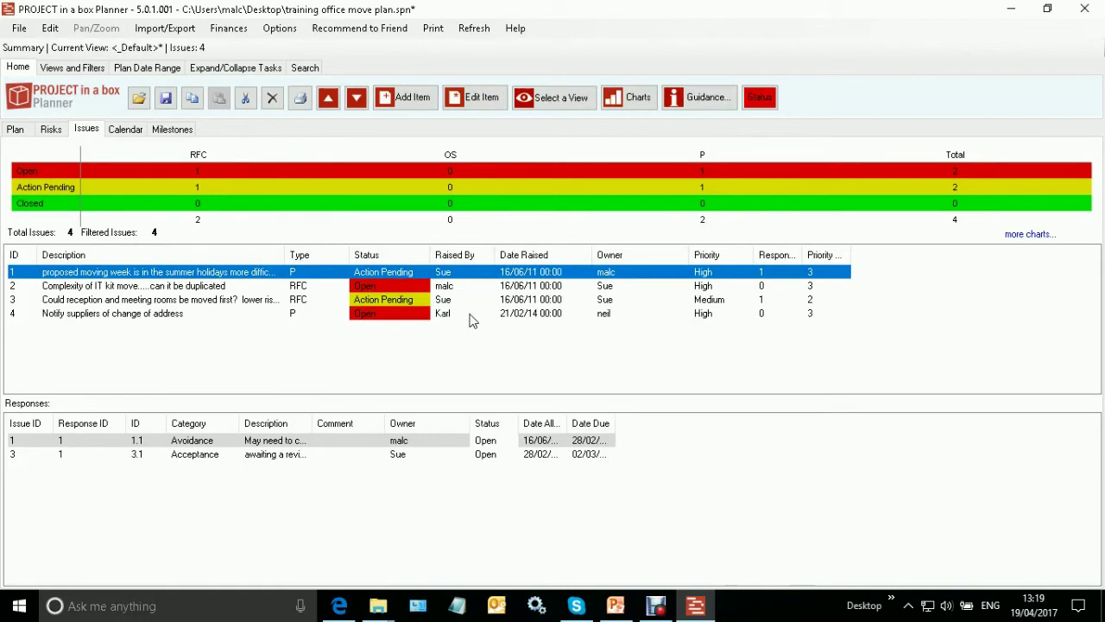
# Step: Review the responses, general details and impact values of the issue about the complexity of the IT kit move
pyautogui.click(416, 286)
pyautogui.doubleClick(415, 286)
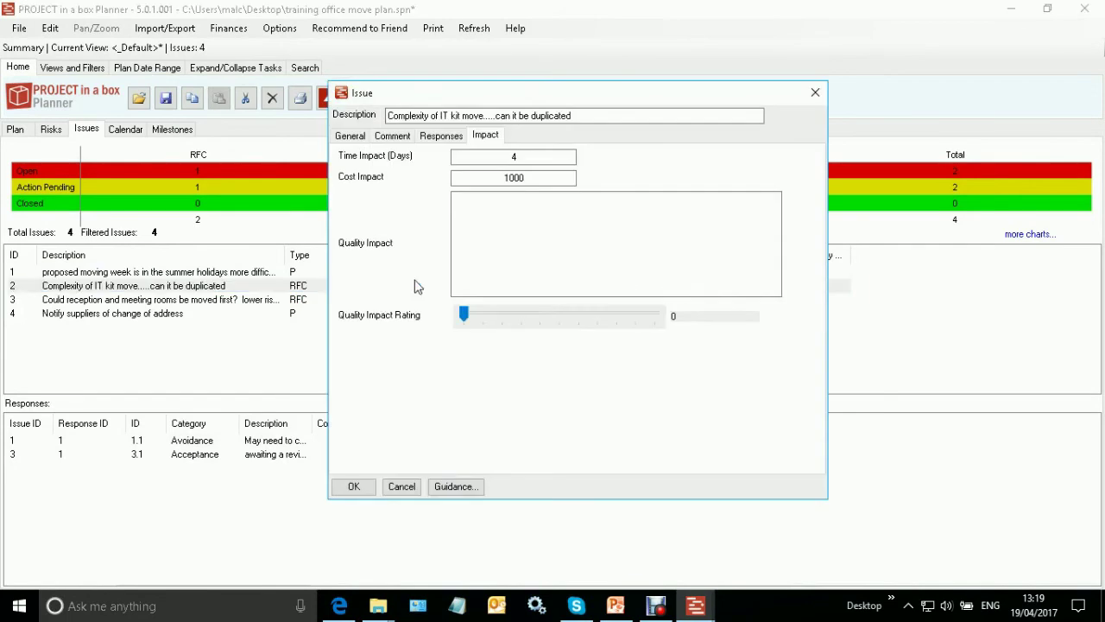
pyautogui.click(438, 138)
pyautogui.click(349, 136)
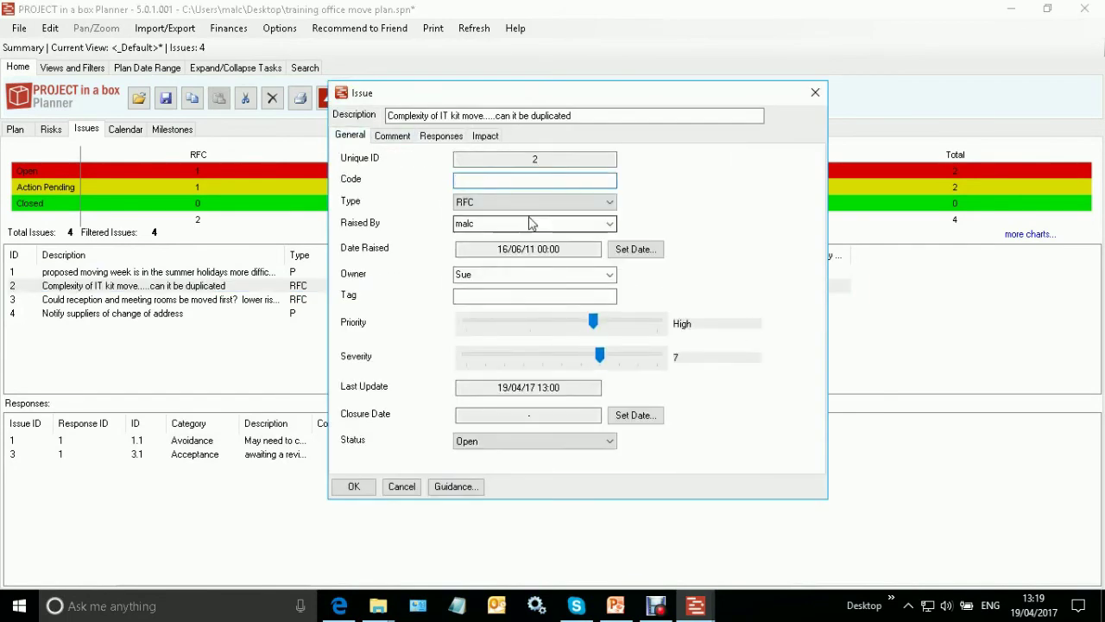
pyautogui.click(487, 137)
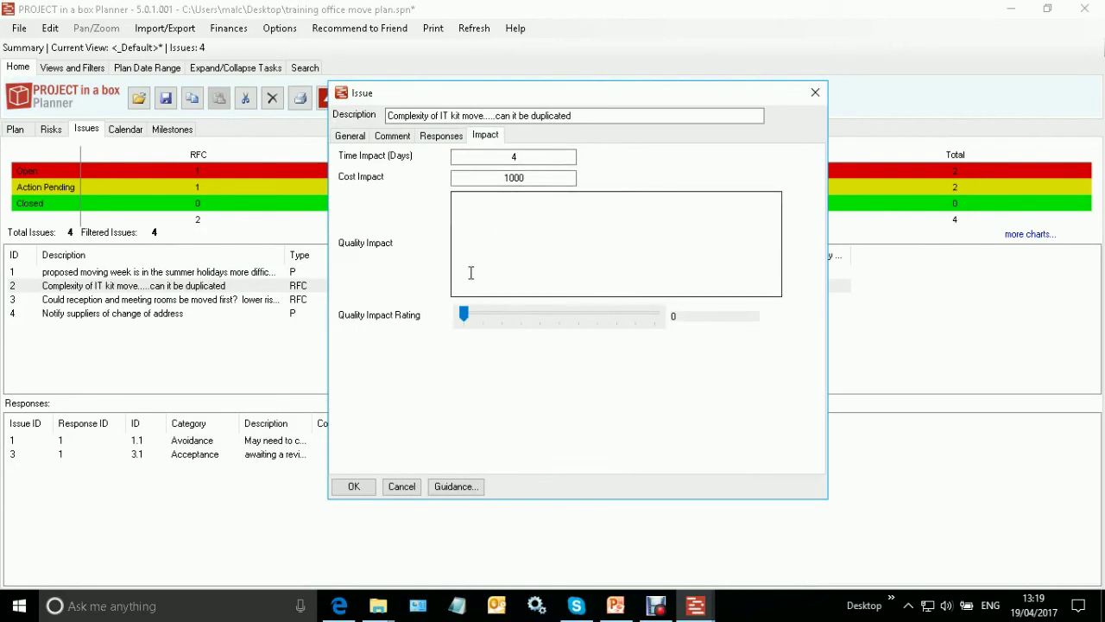
pyautogui.click(354, 486)
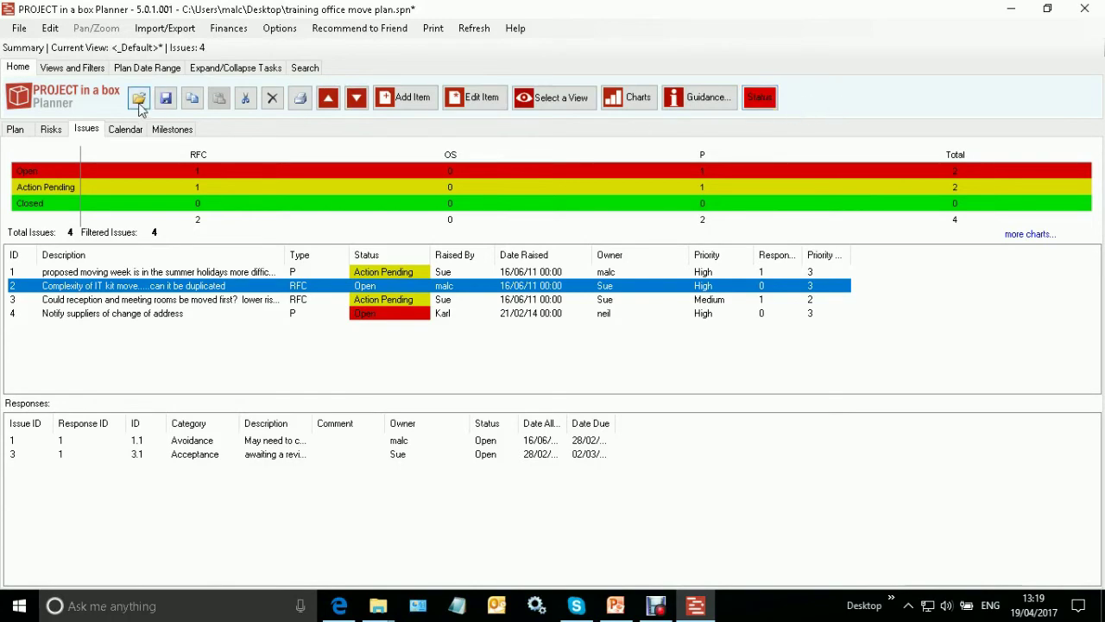
# Step: Check the overall status indicators of the risks, the plan and the issues in turn
pyautogui.click(54, 129)
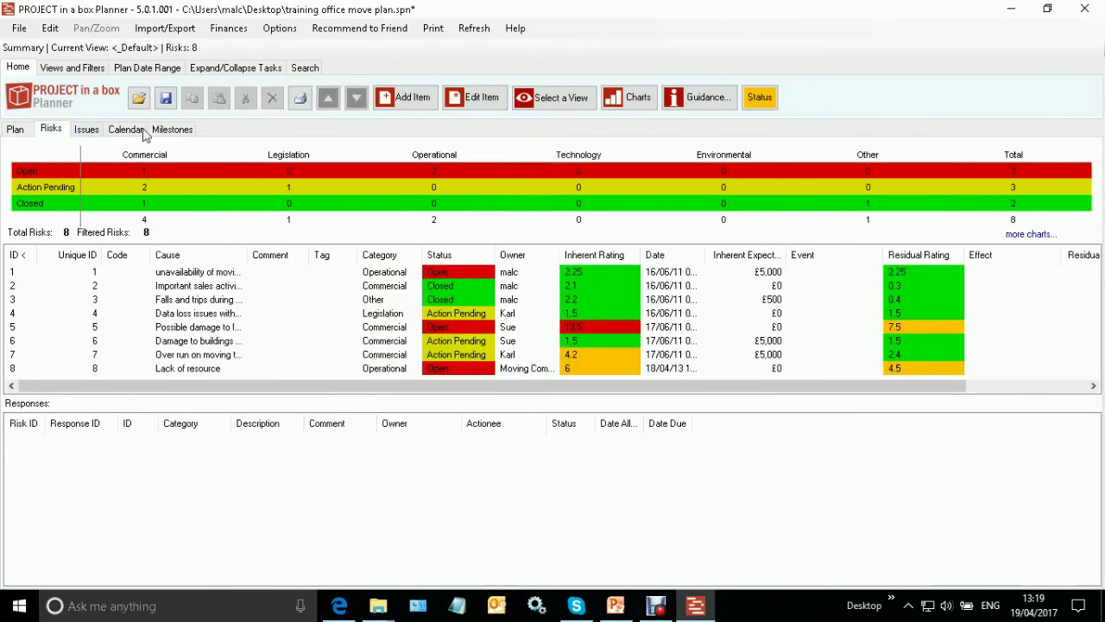
pyautogui.click(15, 131)
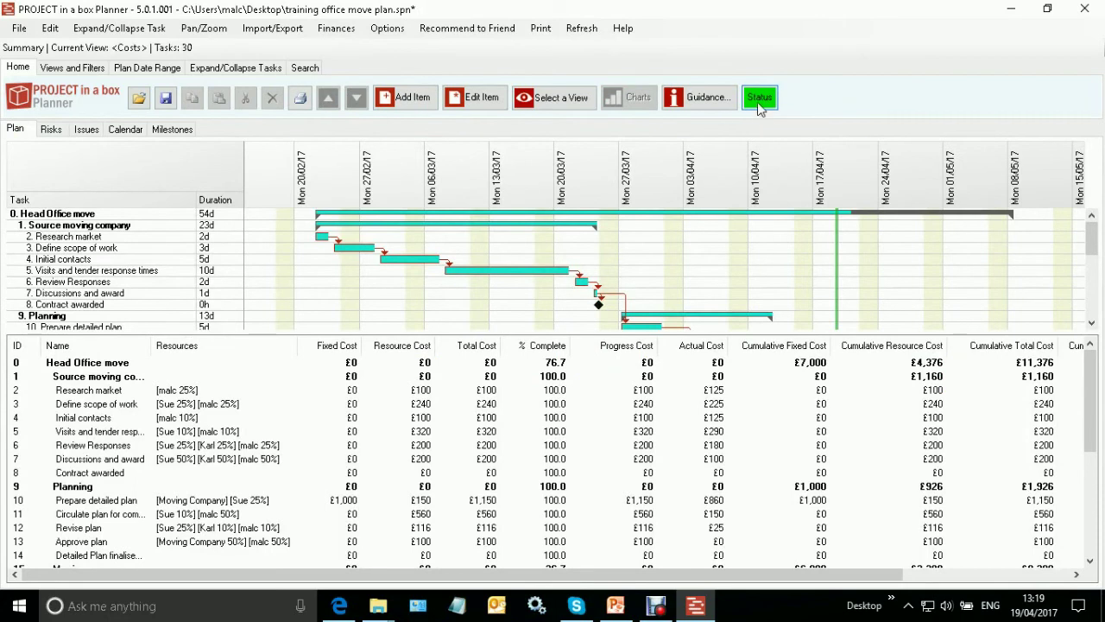
pyautogui.click(88, 131)
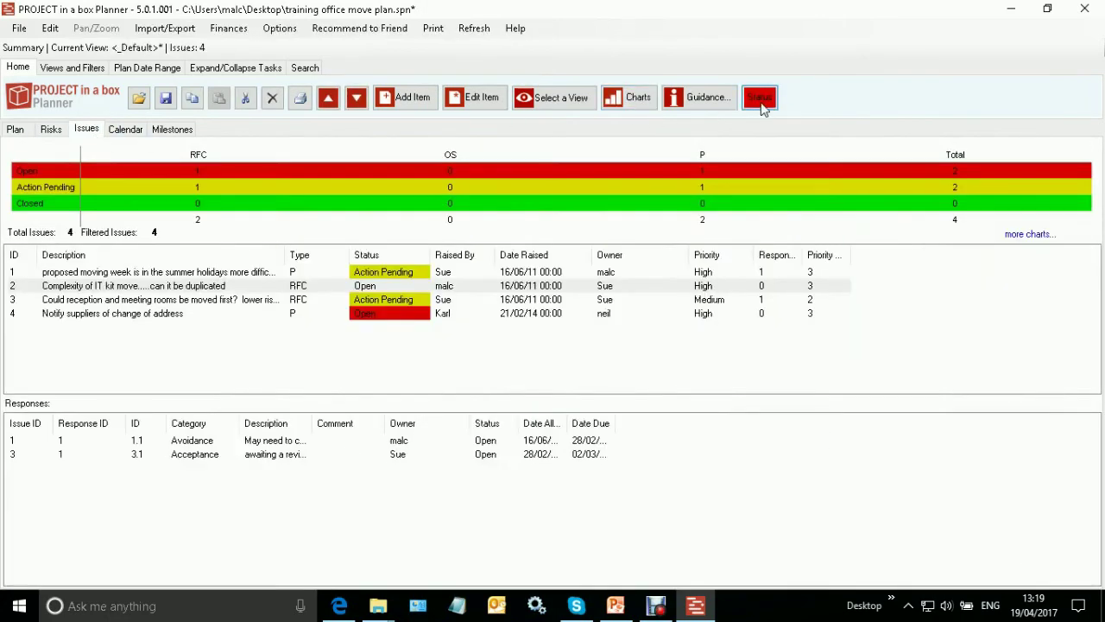
# Step: Open the overall issues status and examine its rating options, comment field and cumulative impact figures
pyautogui.click(761, 99)
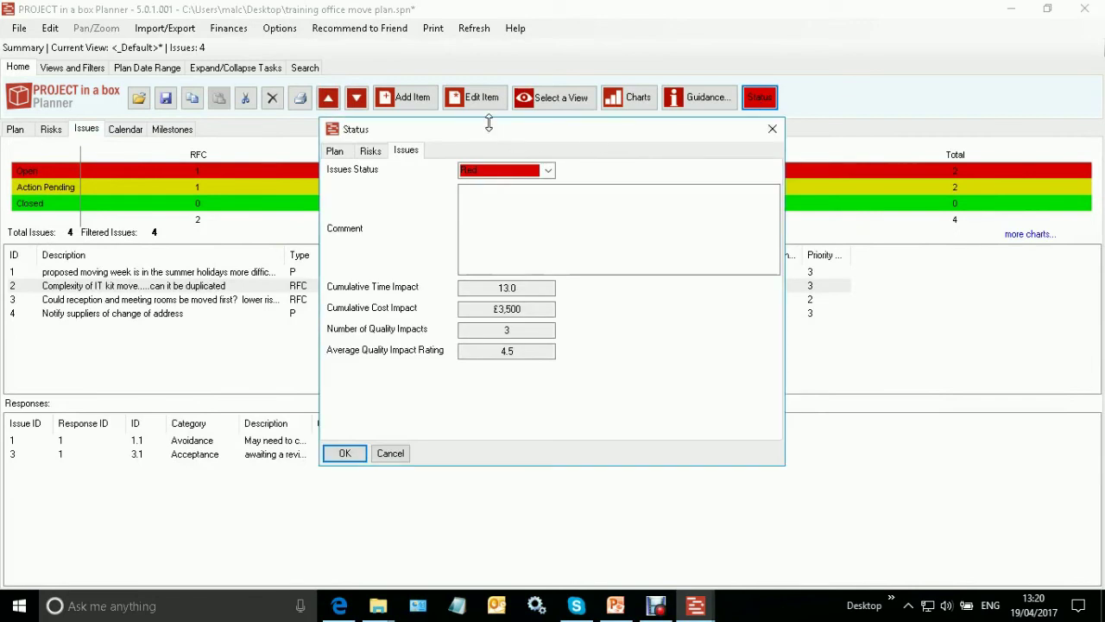
pyautogui.moveTo(493, 130); pyautogui.dragTo(485, 145)
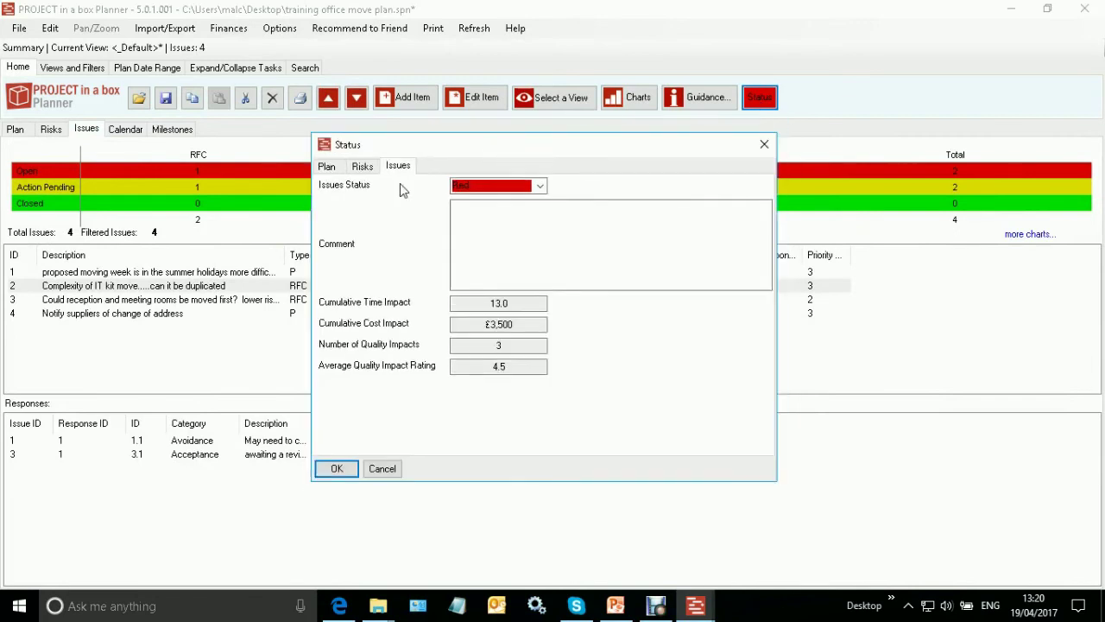
pyautogui.click(540, 187)
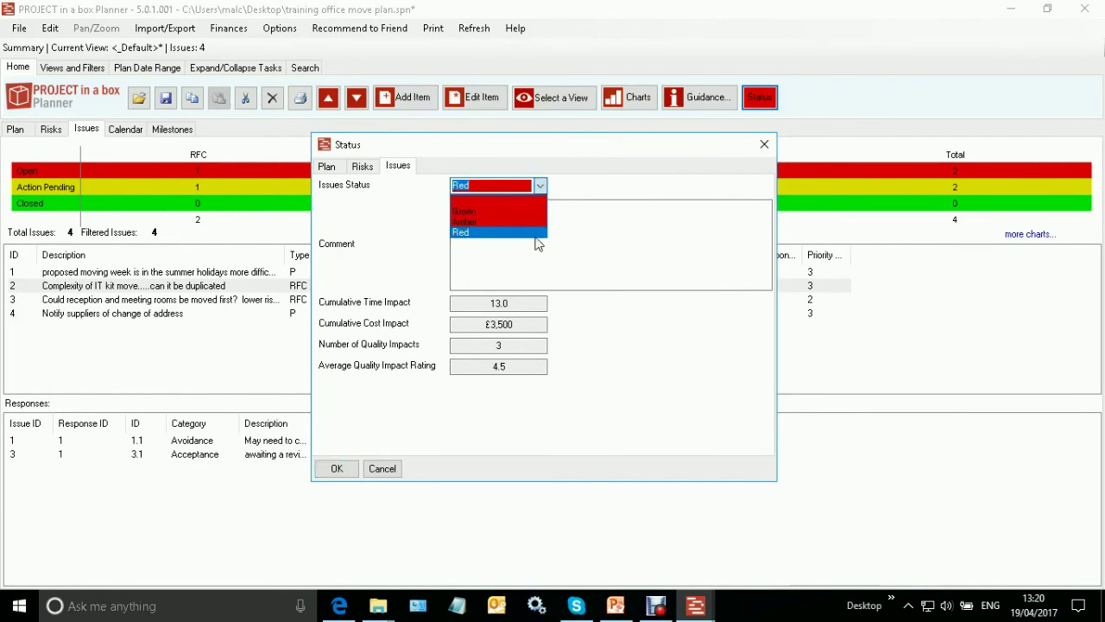
pyautogui.click(557, 191)
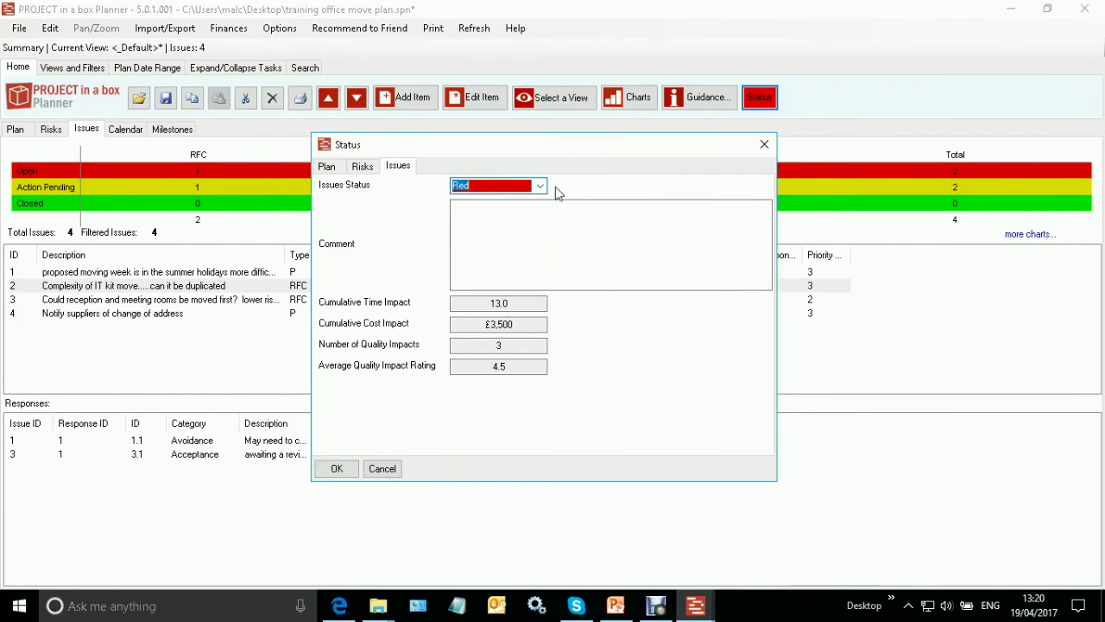
pyautogui.click(522, 222)
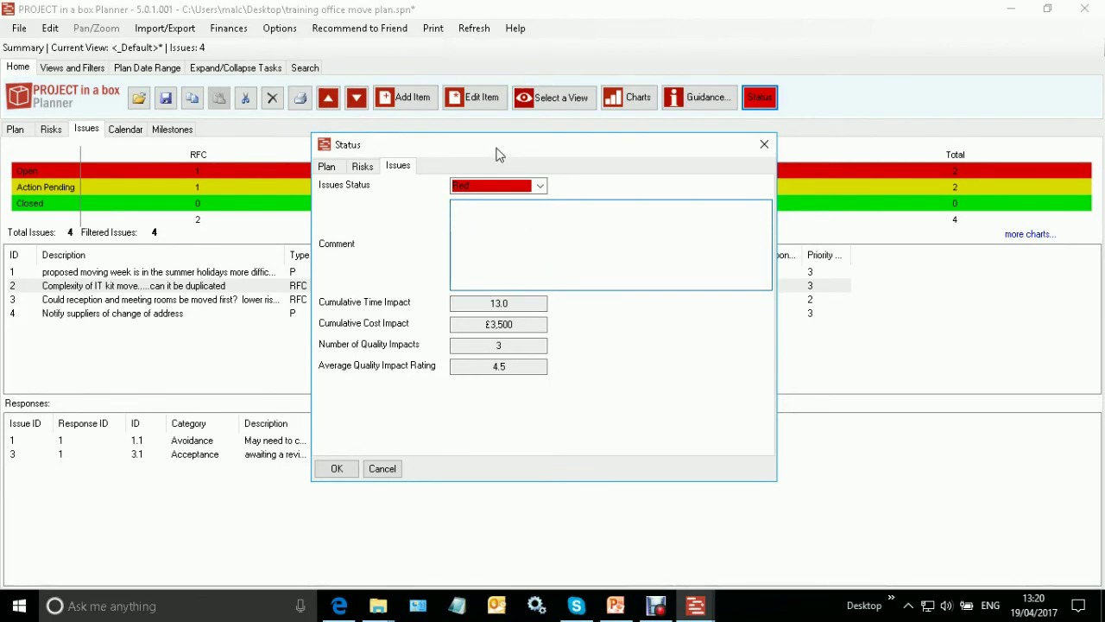
pyautogui.moveTo(497, 153); pyautogui.dragTo(735, 159)
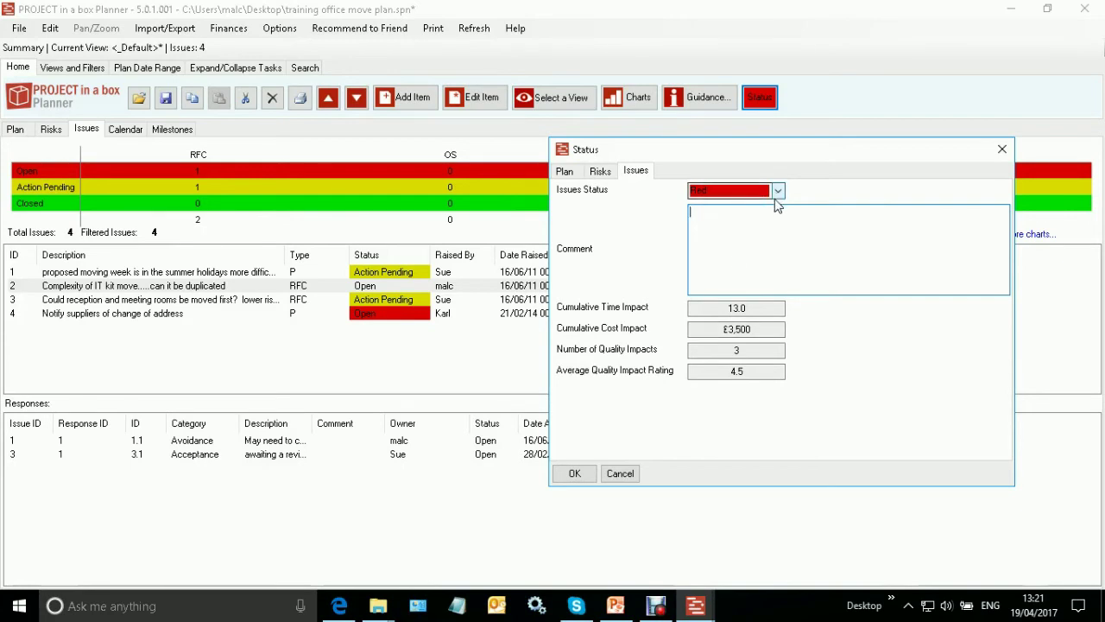
# Step: Compare the status details for the risks, issues and plan, and close the status dialog
pyautogui.click(605, 177)
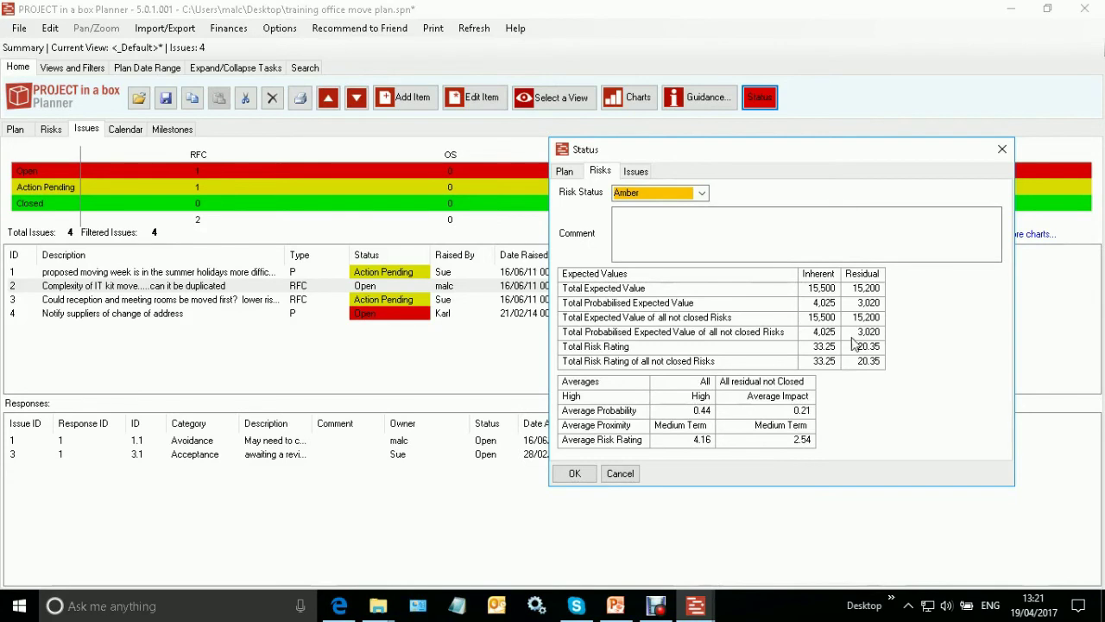
pyautogui.click(691, 238)
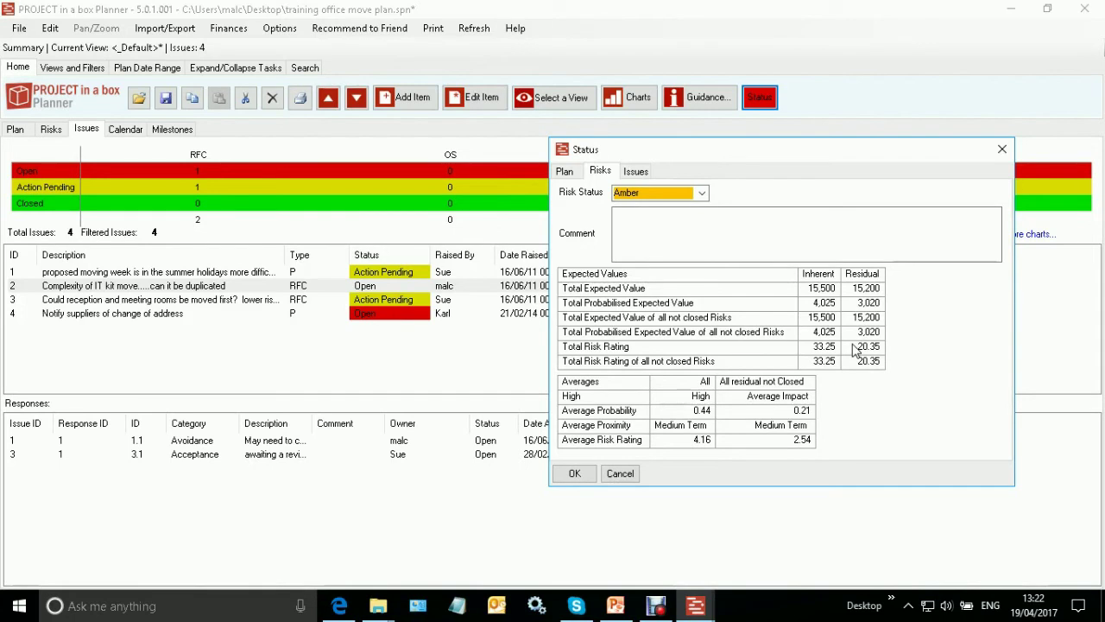
pyautogui.click(637, 172)
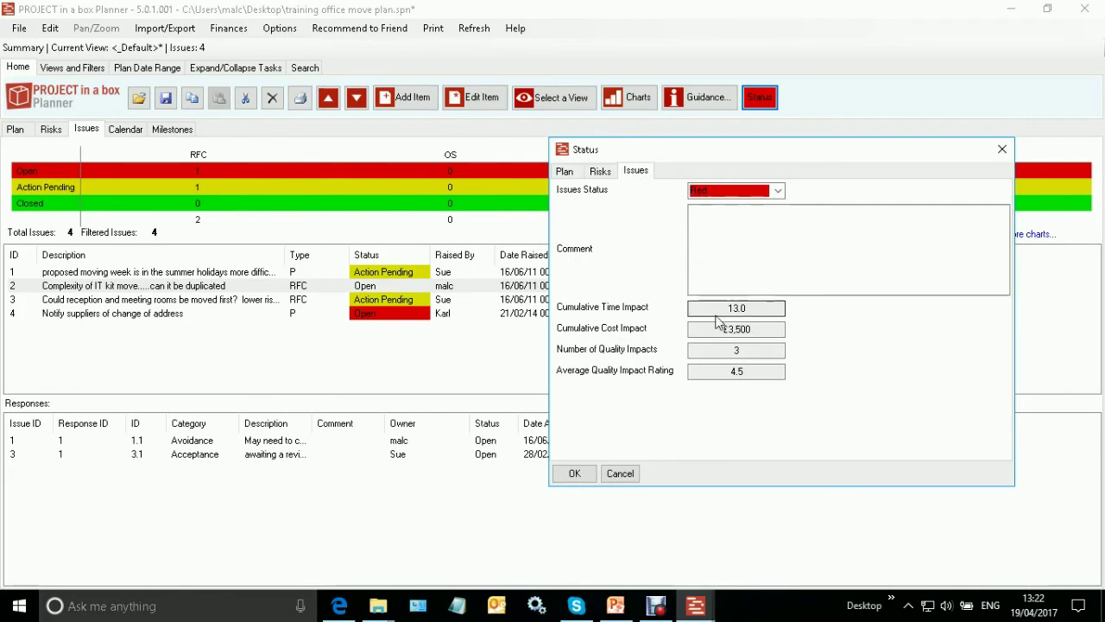
pyautogui.click(566, 172)
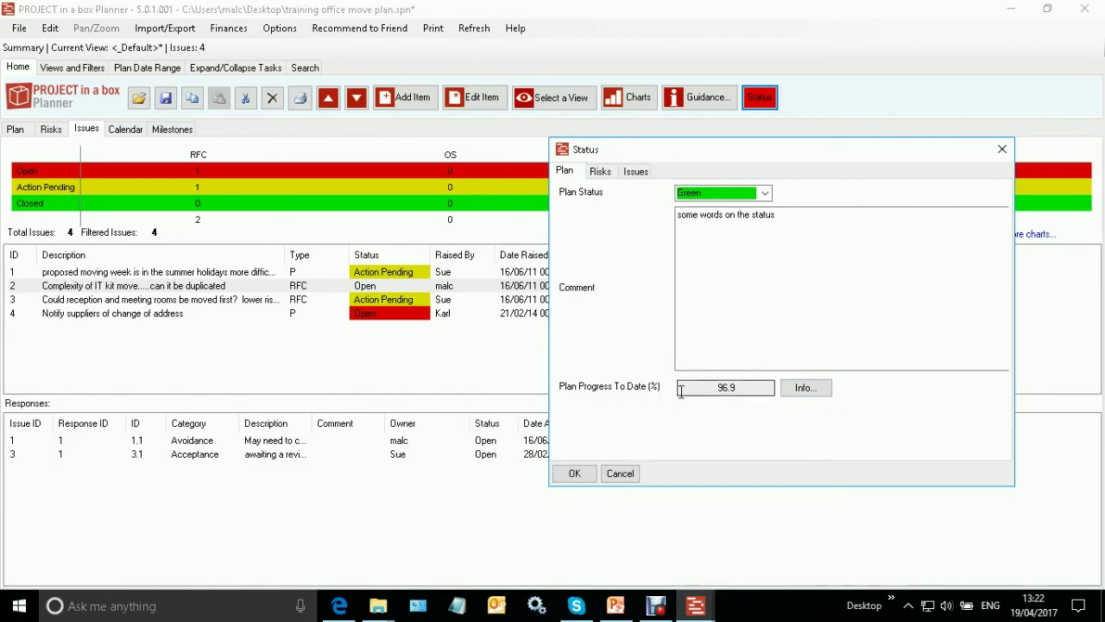
pyautogui.click(577, 476)
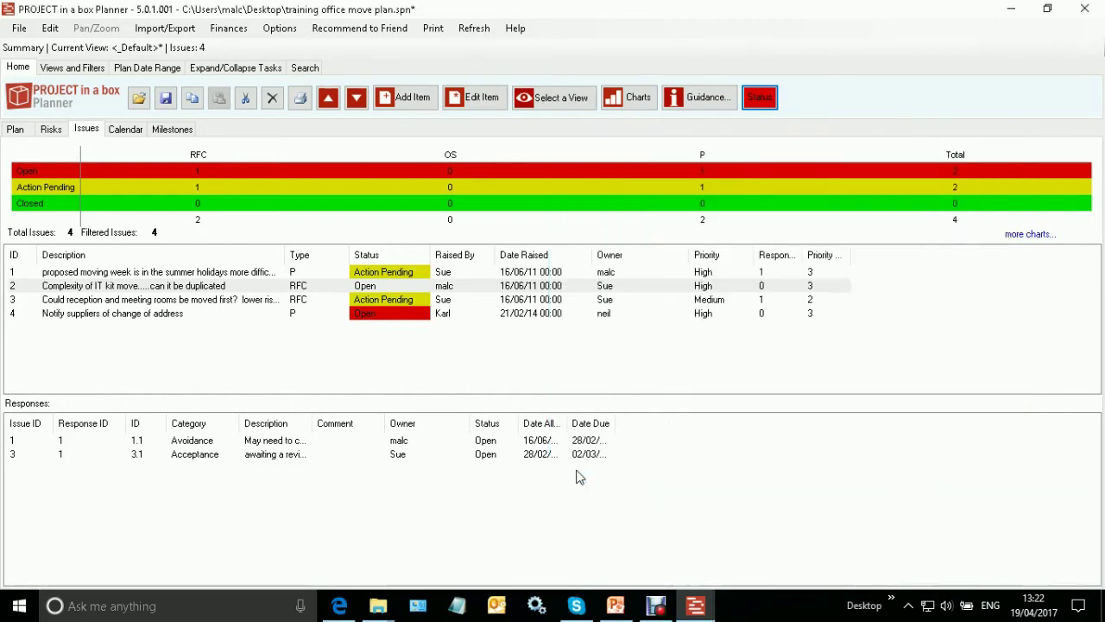
# Step: Enlarge the Gantt chart area of the plan so it shows tasks down to New office ready
pyautogui.click(21, 134)
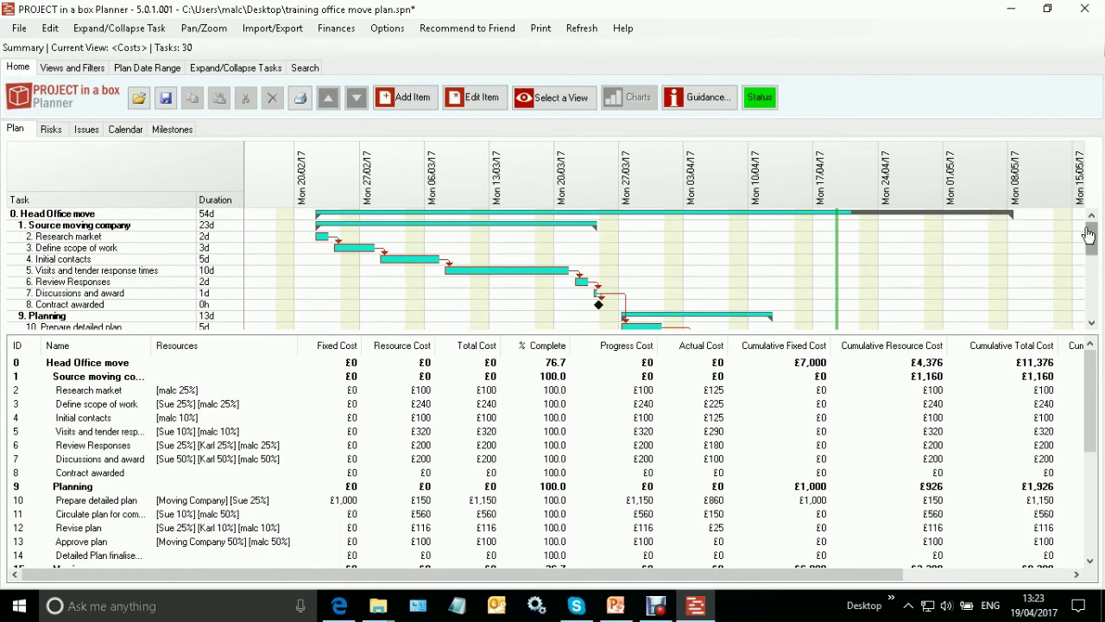
pyautogui.moveTo(1090, 239); pyautogui.dragTo(1090, 271)
pyautogui.moveTo(945, 333); pyautogui.dragTo(959, 404)
pyautogui.moveTo(1090, 302); pyautogui.dragTo(1092, 233)
pyautogui.moveTo(953, 401); pyautogui.dragTo(916, 477)
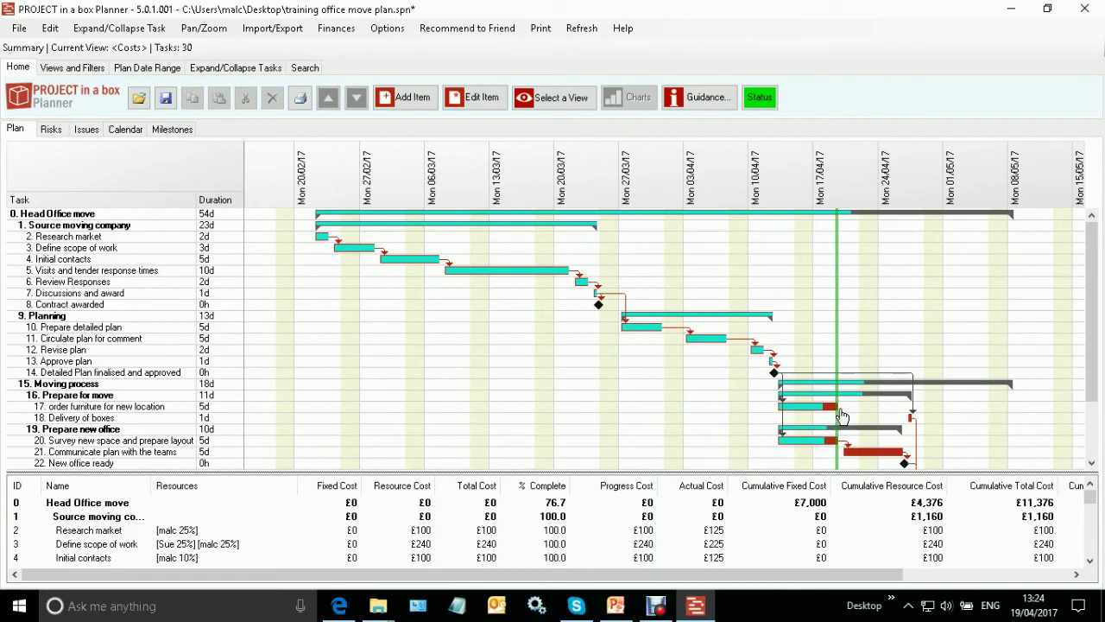
# Step: Review the plan's status rating, comment and progress-to-date percentage, and close the dialog
pyautogui.click(760, 97)
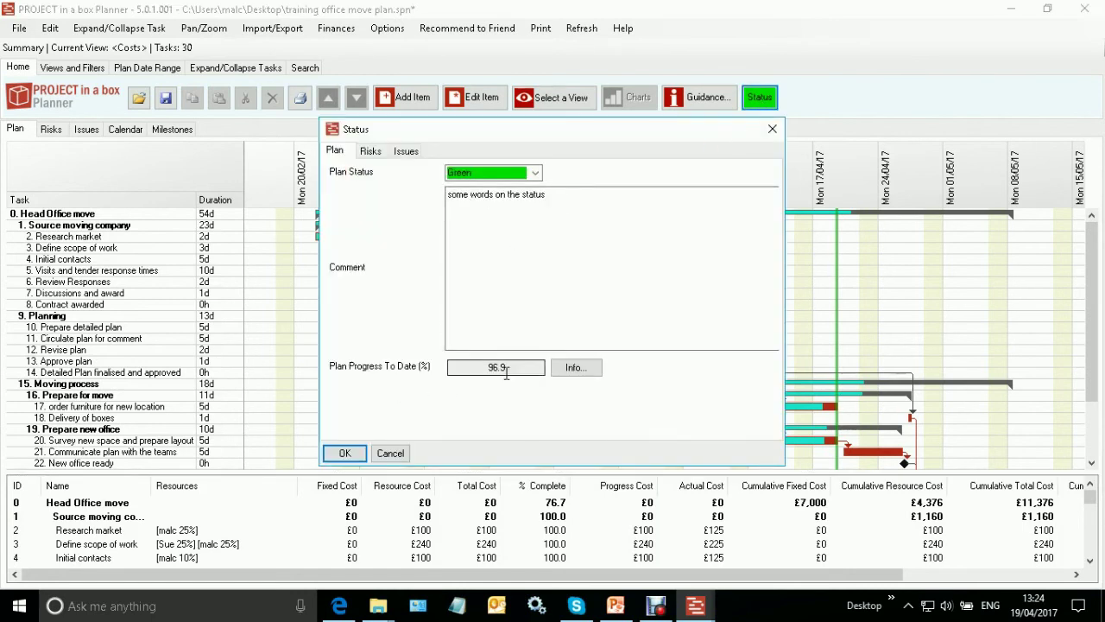
pyautogui.click(773, 129)
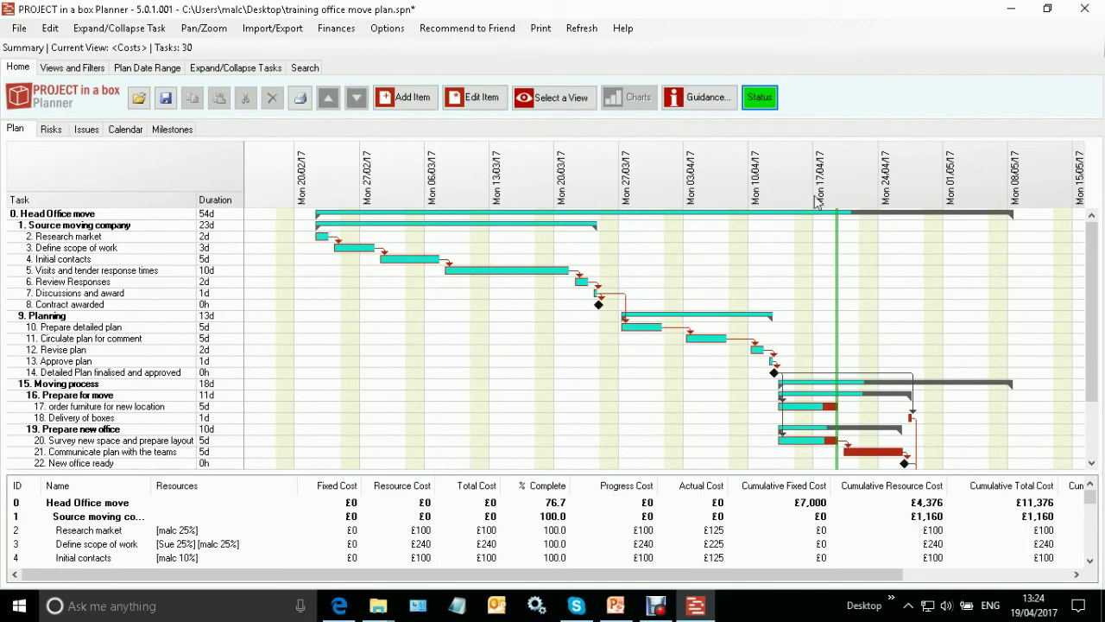
pyautogui.click(762, 101)
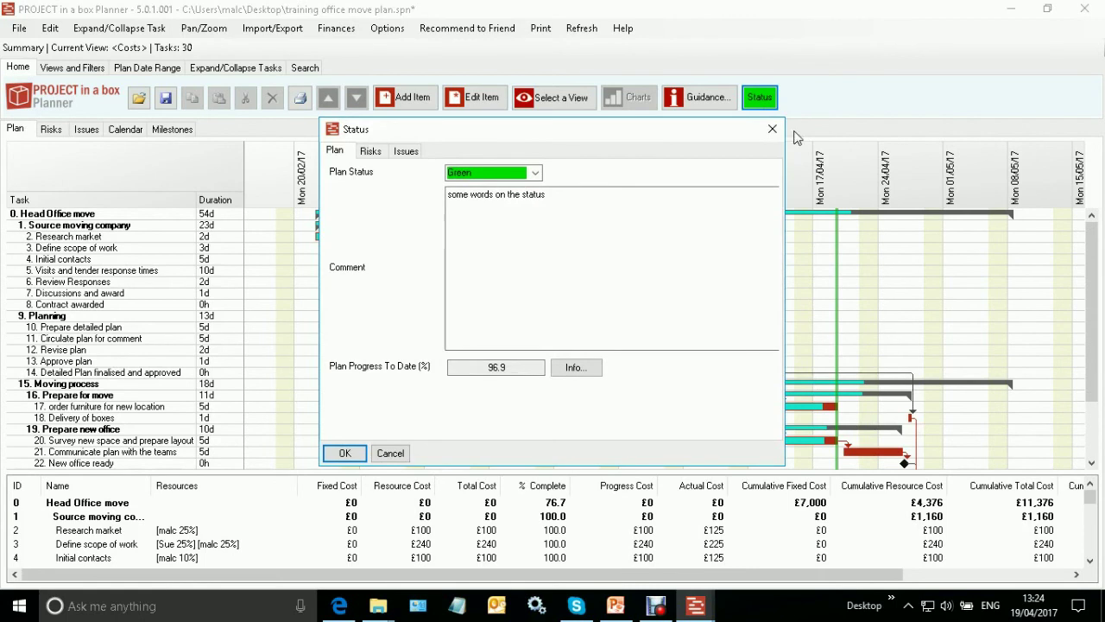
pyautogui.click(765, 130)
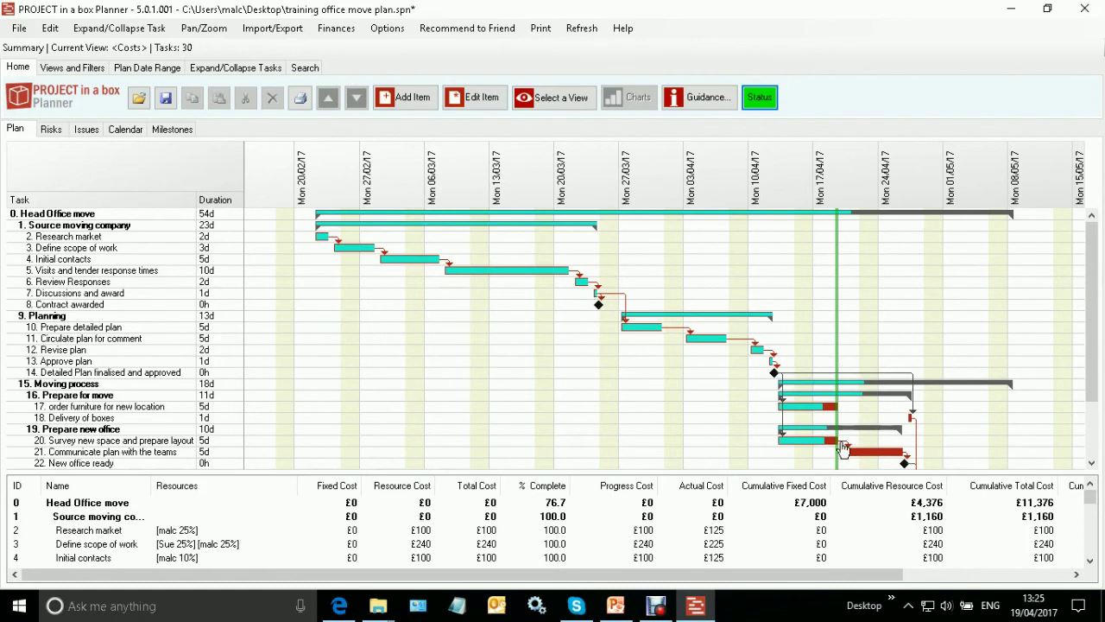
# Step: Set the task "Communicate plan with the teams" to 100% complete
pyautogui.click(867, 455)
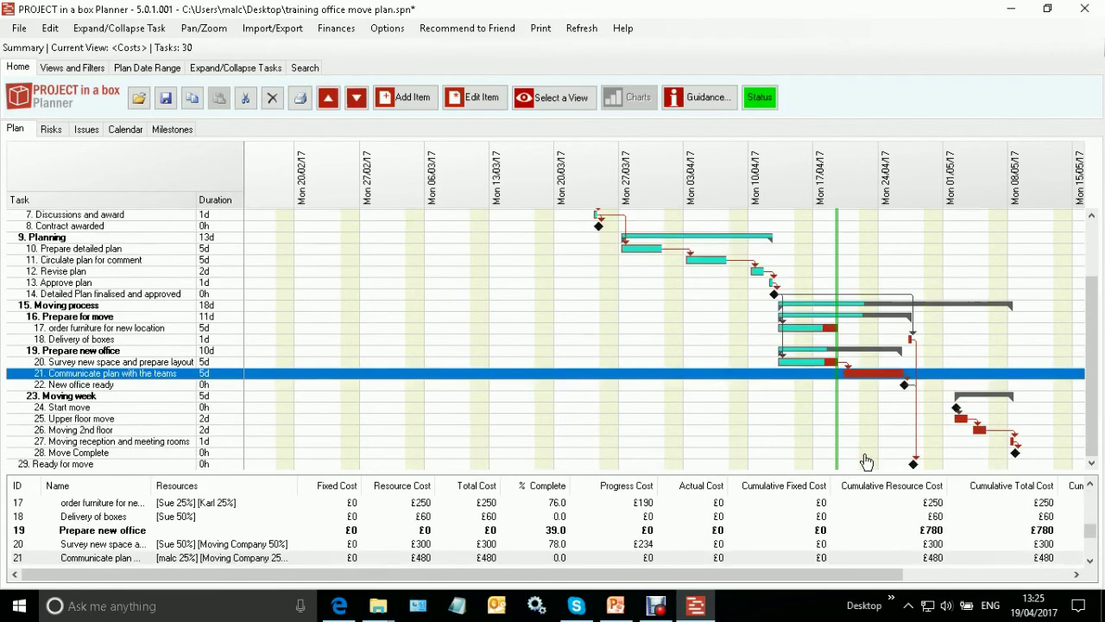
pyautogui.doubleClick(870, 385)
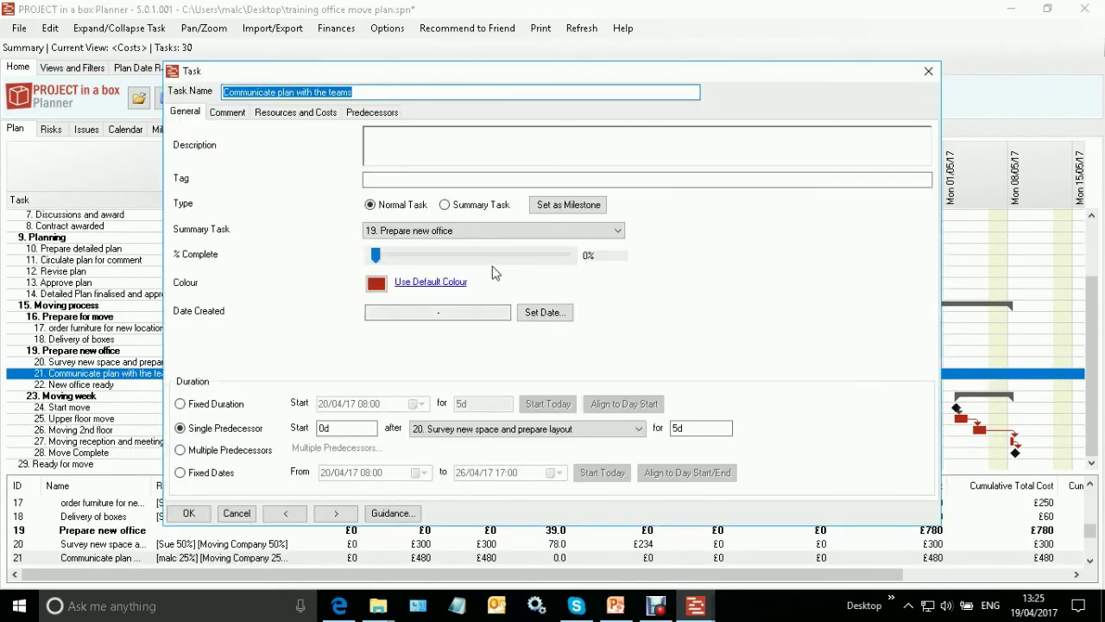
pyautogui.click(578, 259)
pyautogui.click(570, 259)
pyautogui.click(566, 259)
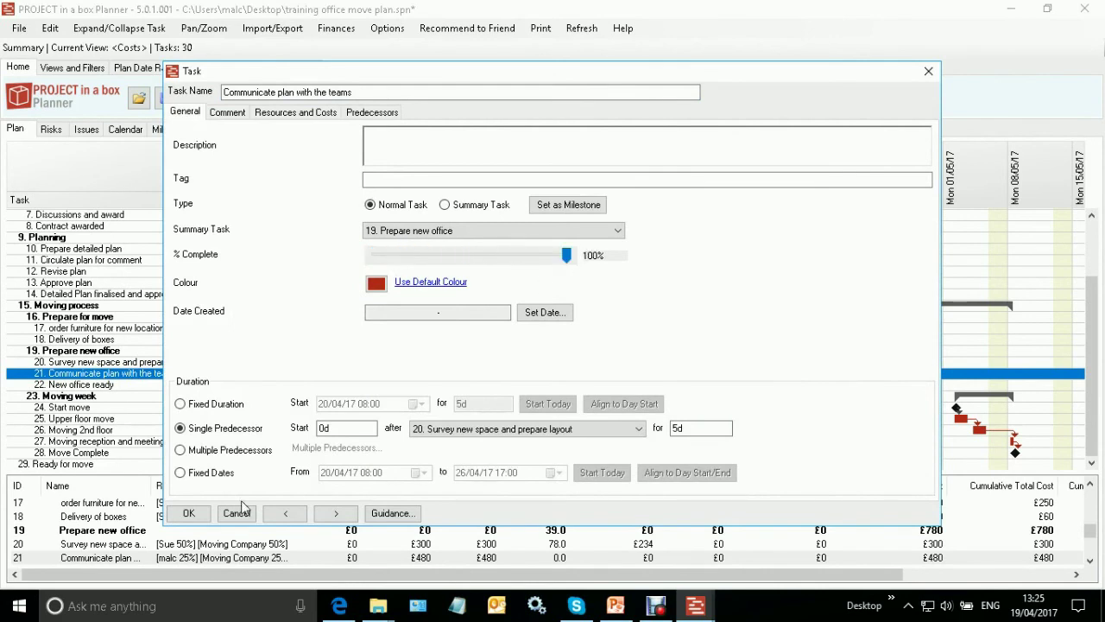
pyautogui.click(188, 513)
pyautogui.click(989, 342)
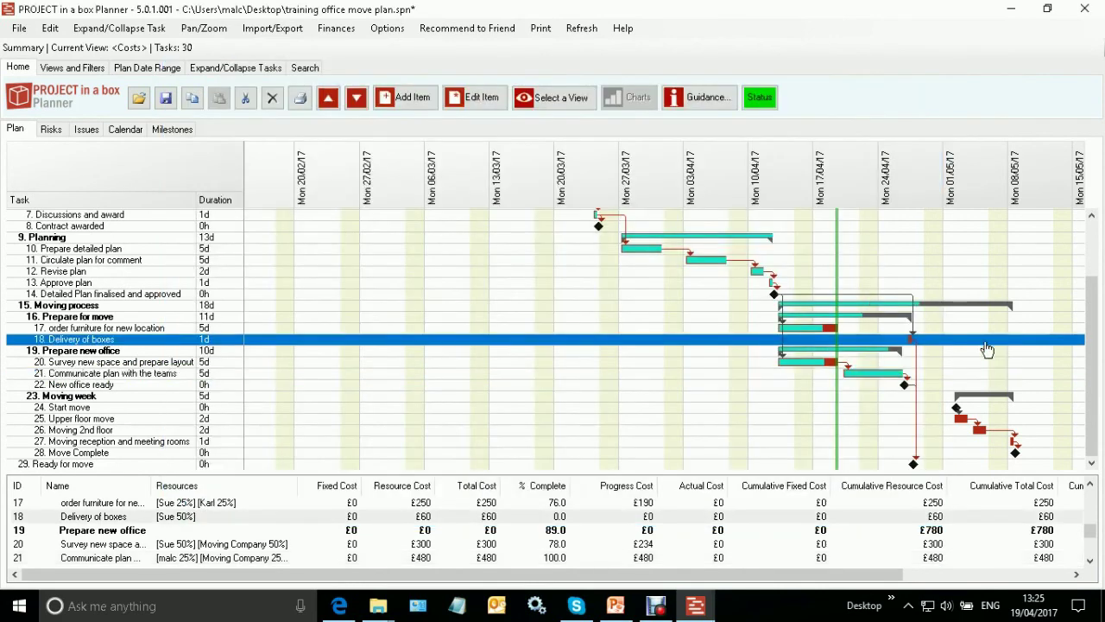
# Step: Recheck the progress-to-date percentage in the plan's status details and close the status dialog
pyautogui.scroll(3, 987, 350)
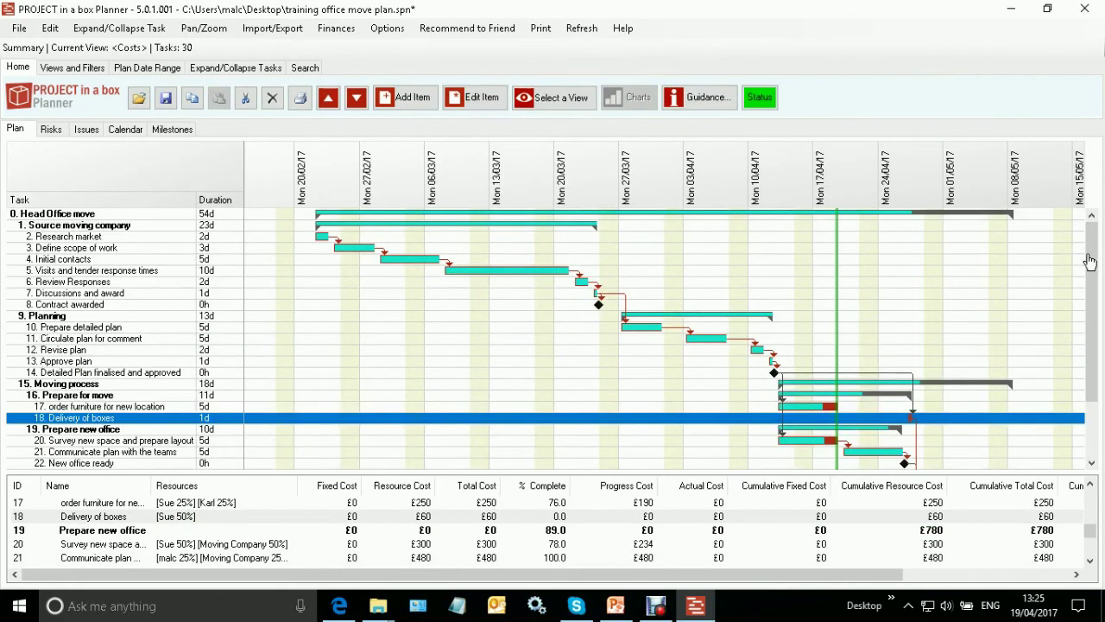
pyautogui.click(760, 98)
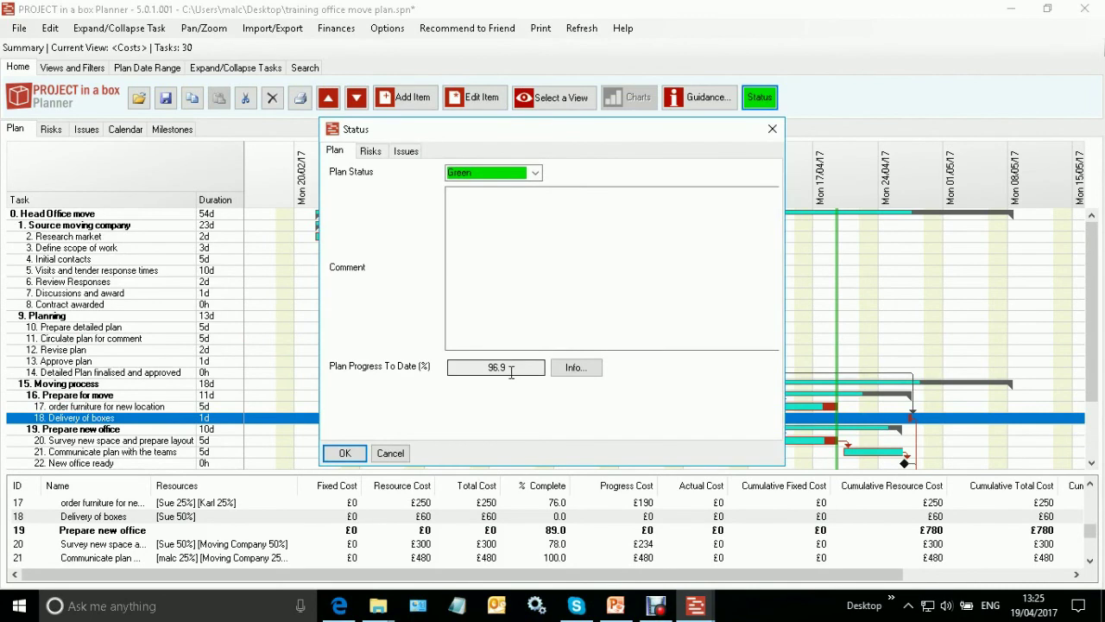
pyautogui.click(344, 453)
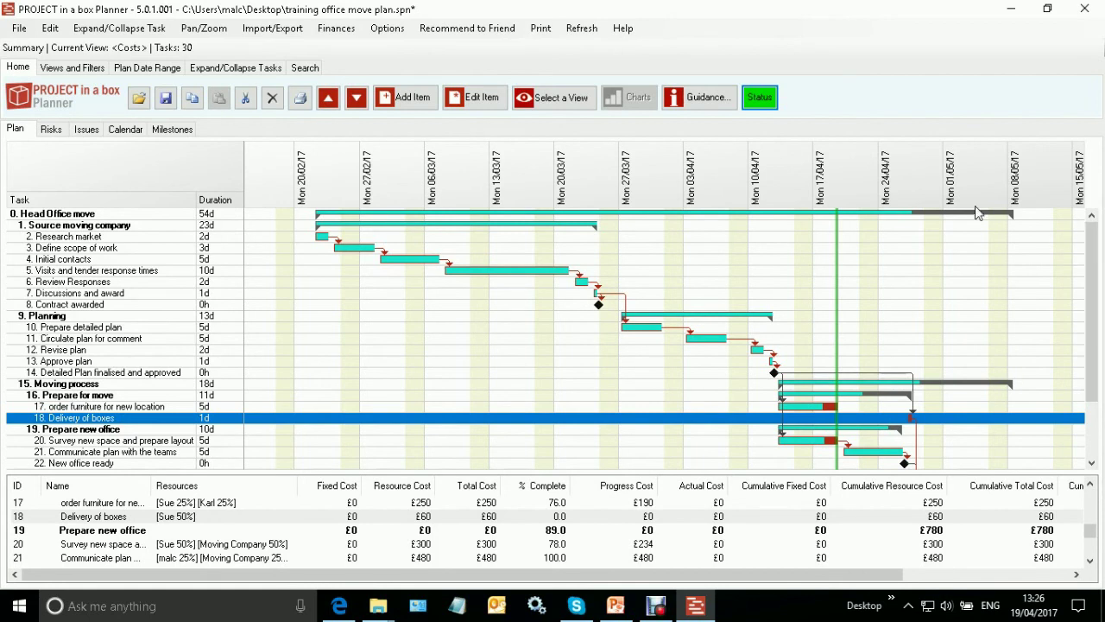
# Step: Open Timesheet Data Entry, reposition its window and view the list of resources with their hourly rates, keeping the current resource
pyautogui.click(348, 36)
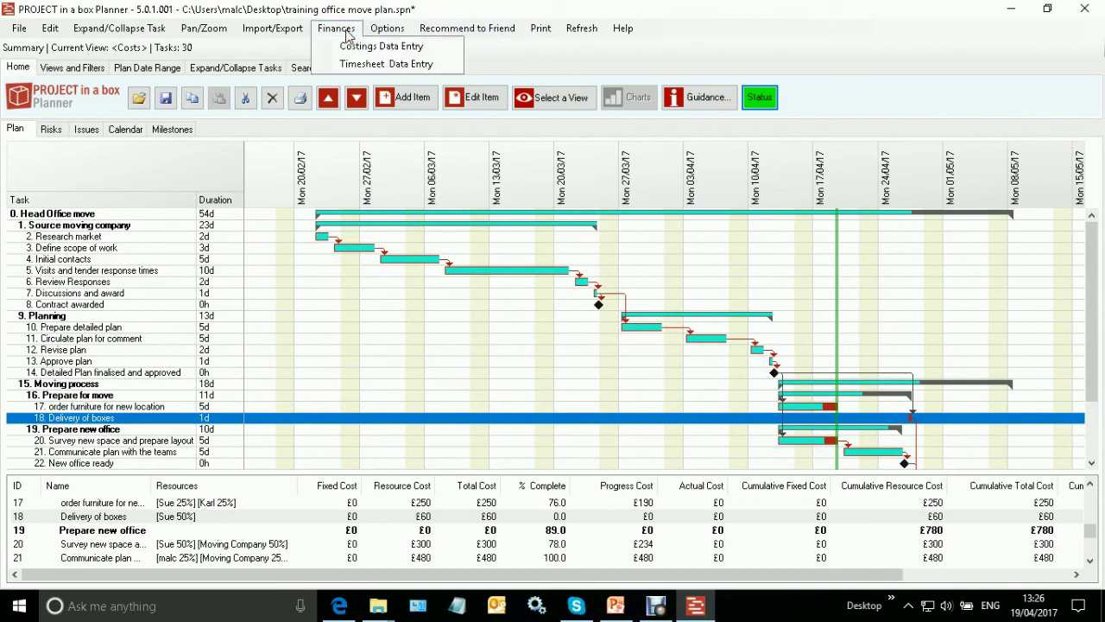
pyautogui.click(373, 68)
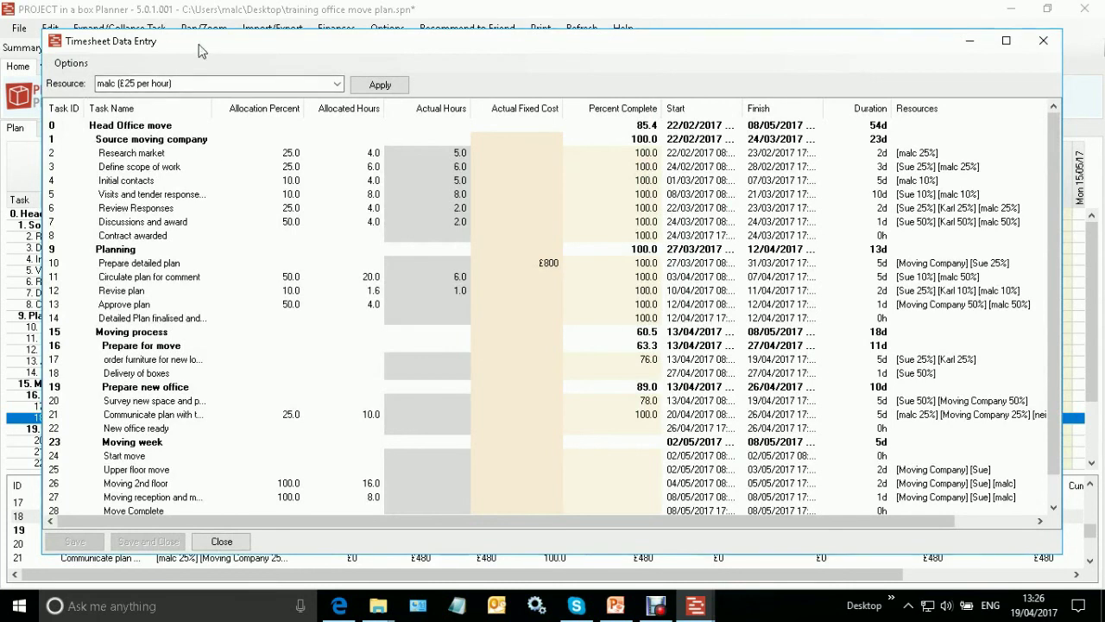
pyautogui.moveTo(205, 43); pyautogui.dragTo(195, 107)
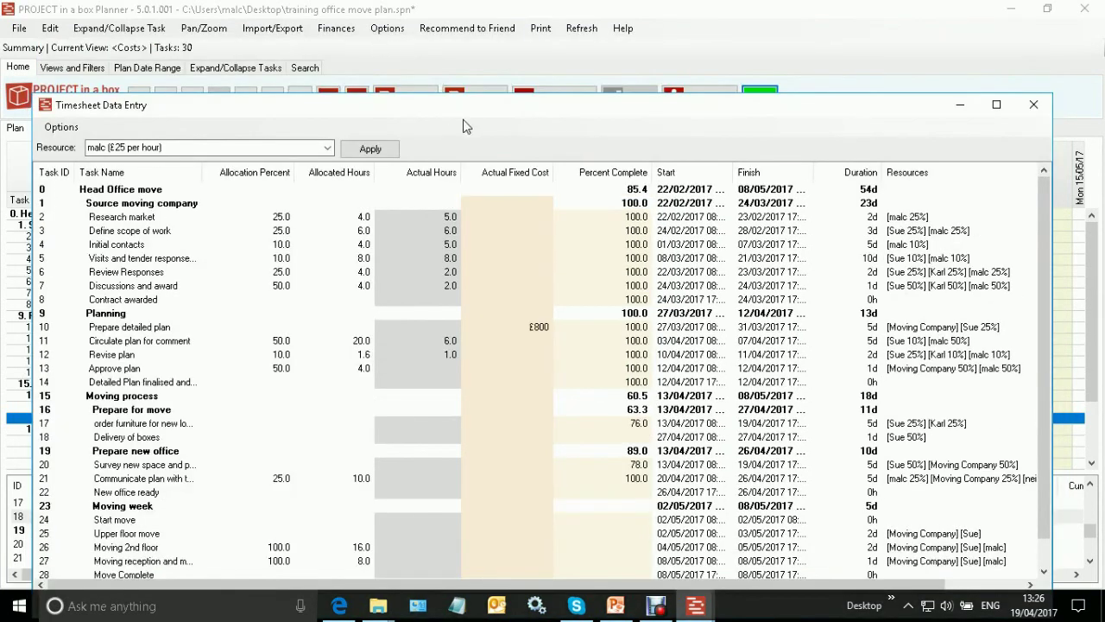
pyautogui.moveTo(467, 110); pyautogui.dragTo(465, 62)
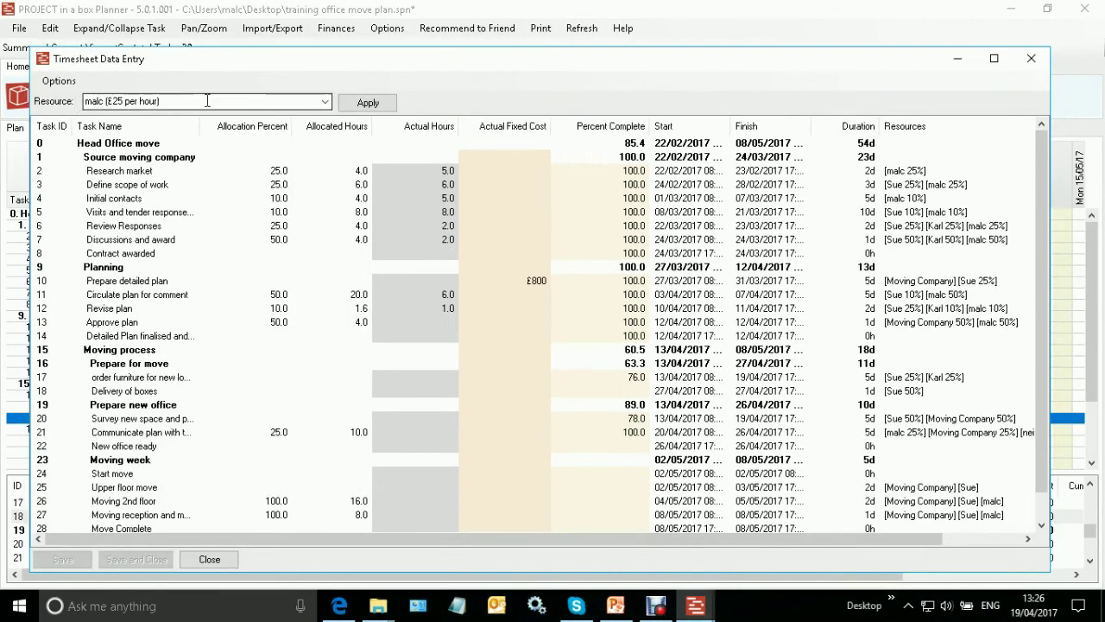
pyautogui.click(324, 102)
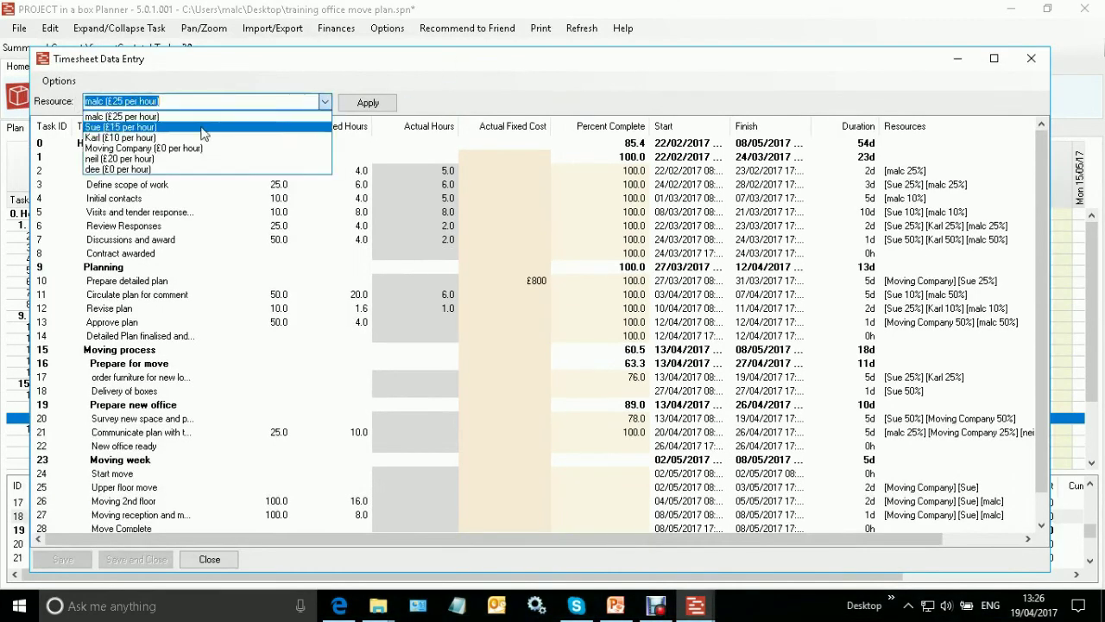
pyautogui.click(445, 105)
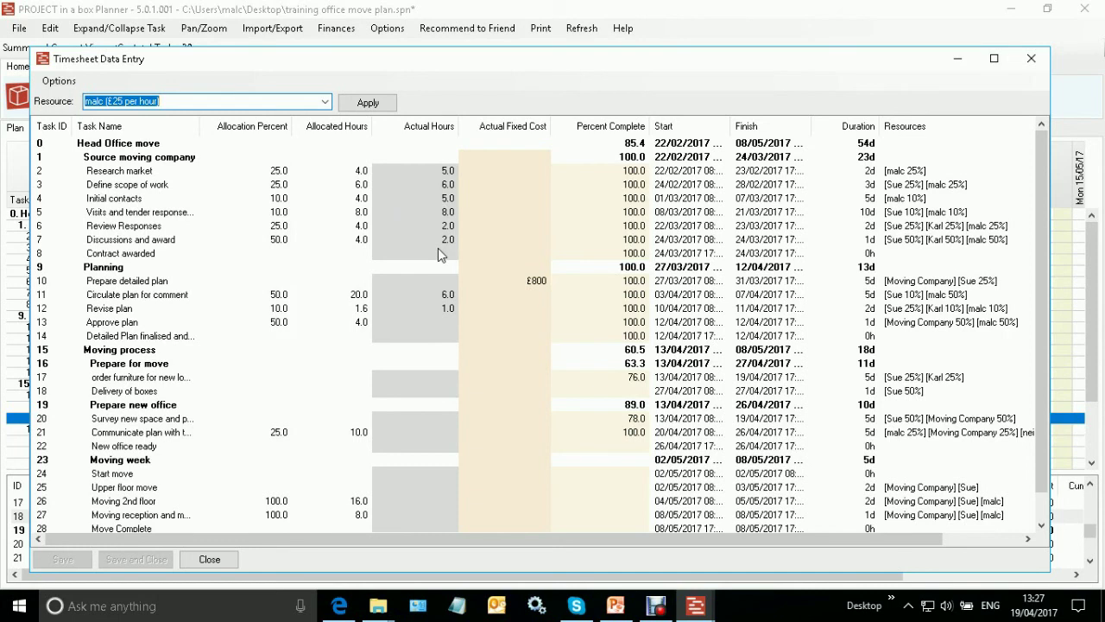
# Step: Enter 3 actual hours for the task "Approve plan" in the timesheet and close it, discarding the unsaved changes
pyautogui.click(445, 323)
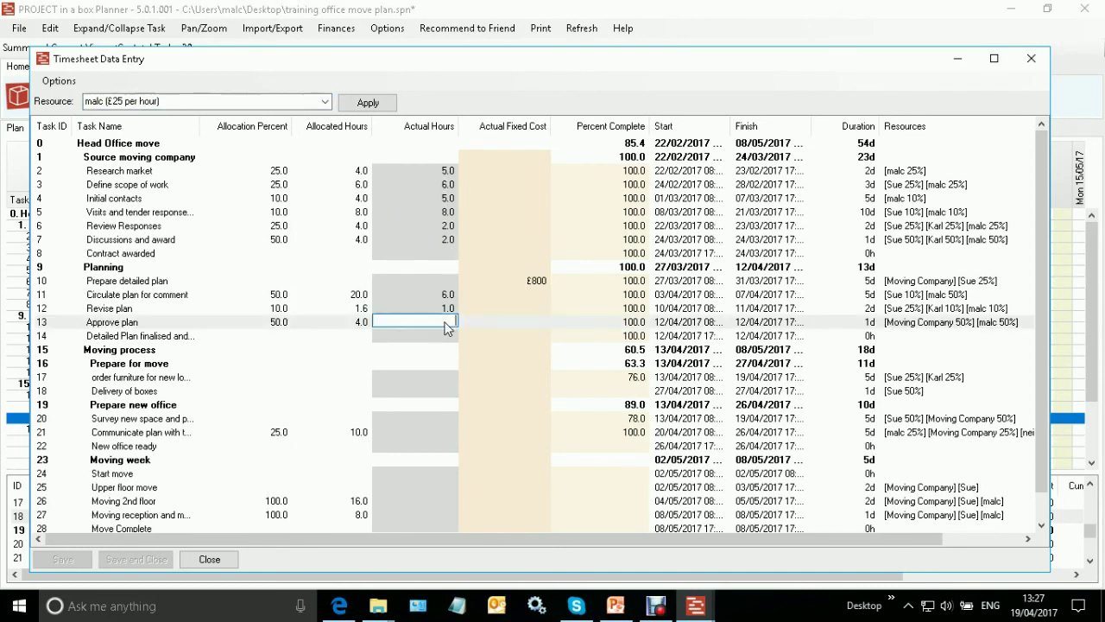
pyautogui.write('3')
pyautogui.press('Return')
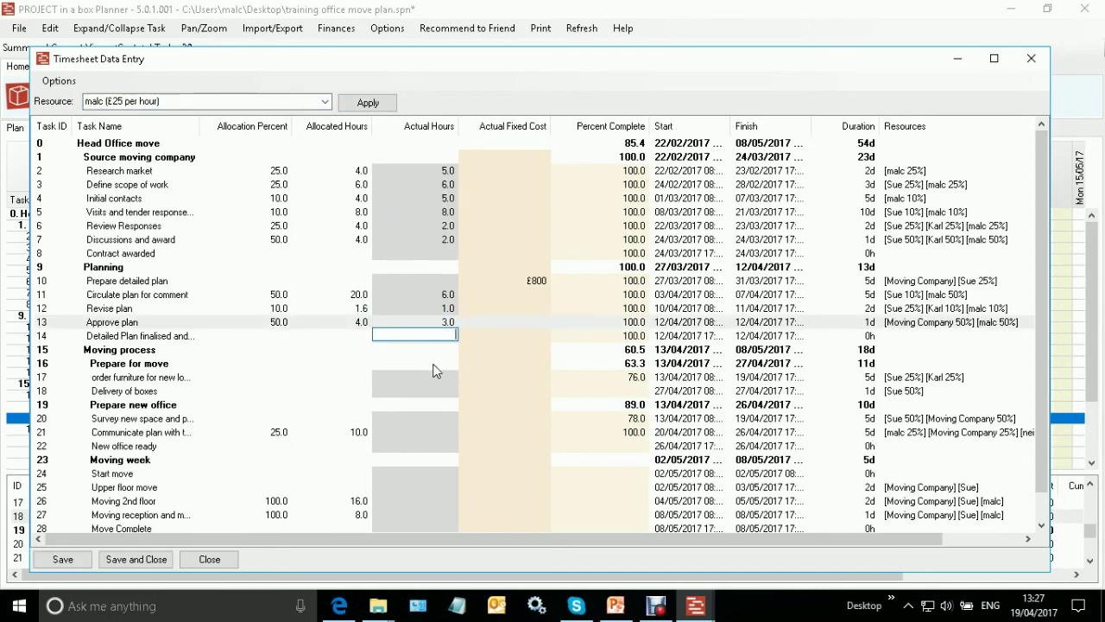
pyautogui.click(435, 367)
pyautogui.click(435, 390)
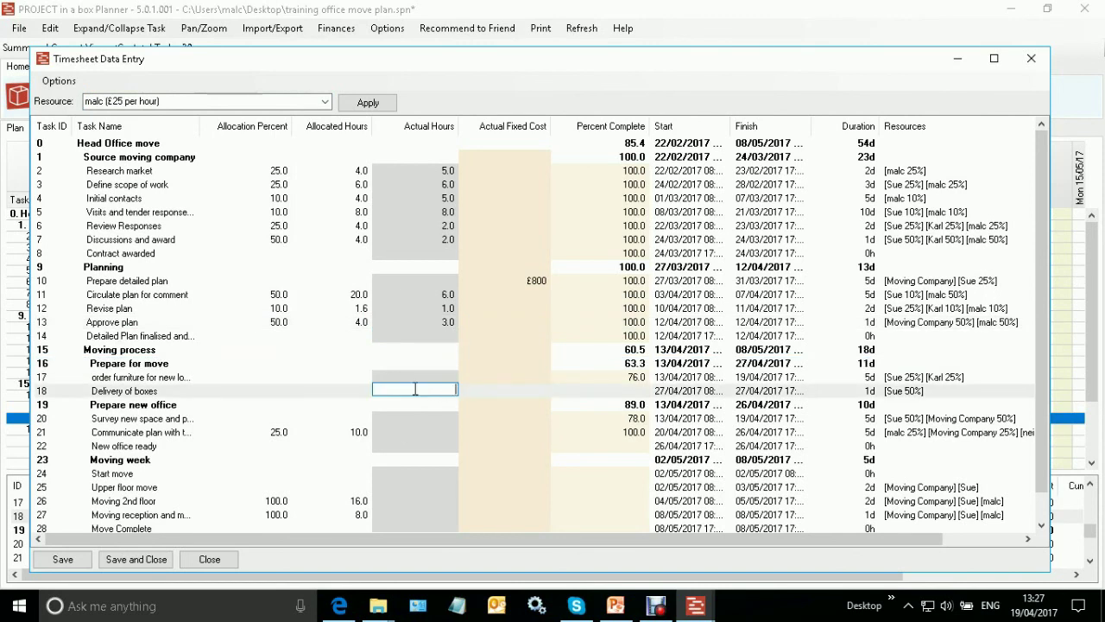
pyautogui.click(418, 352)
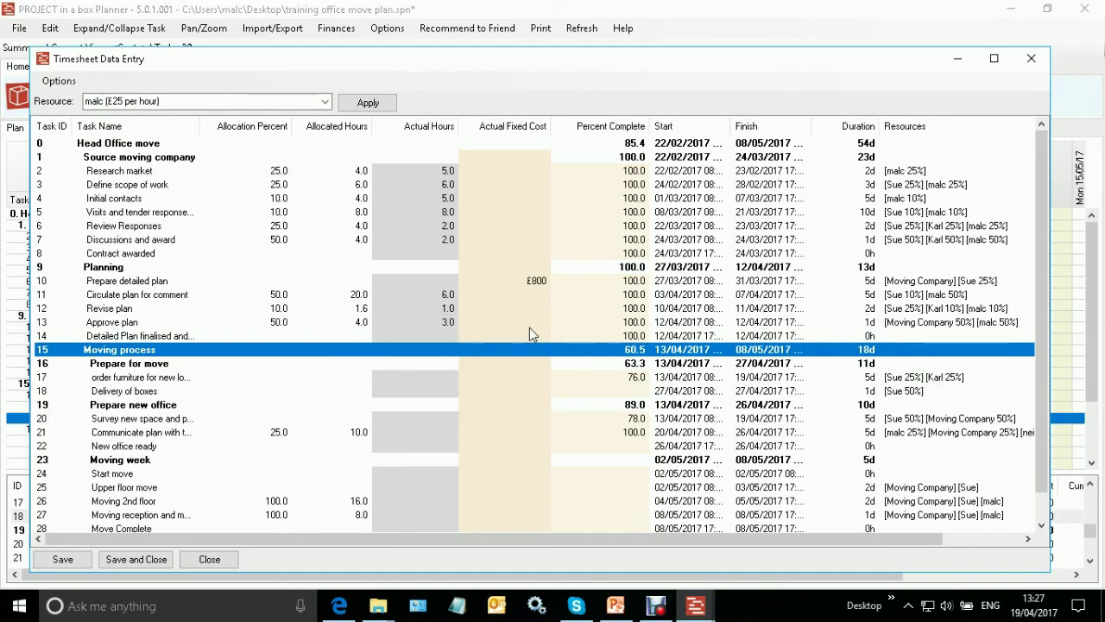
pyautogui.click(1031, 58)
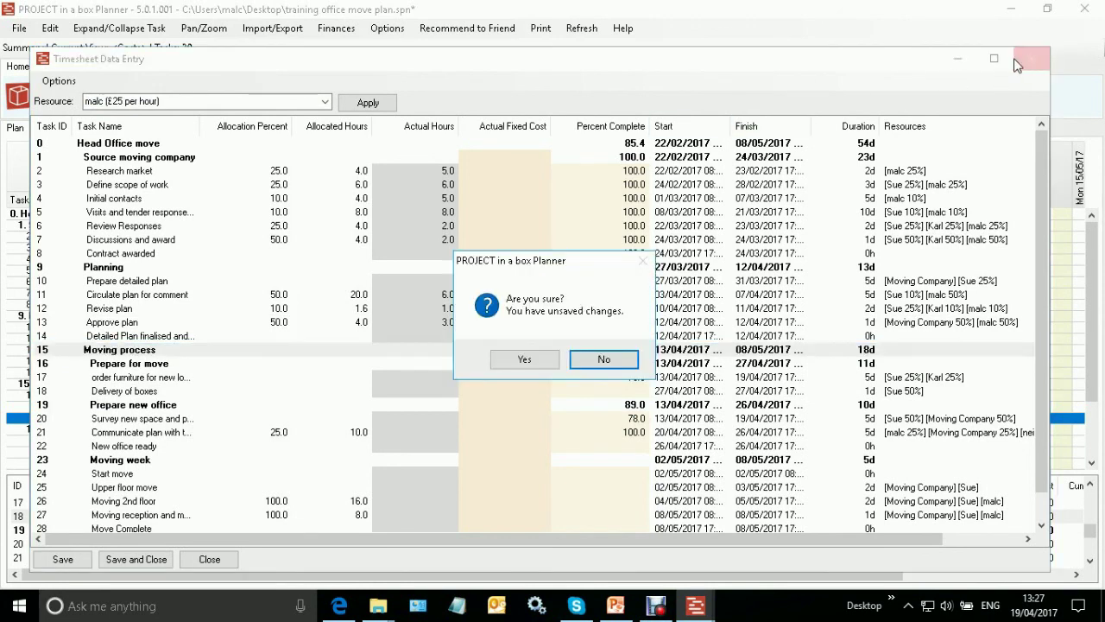
pyautogui.click(524, 359)
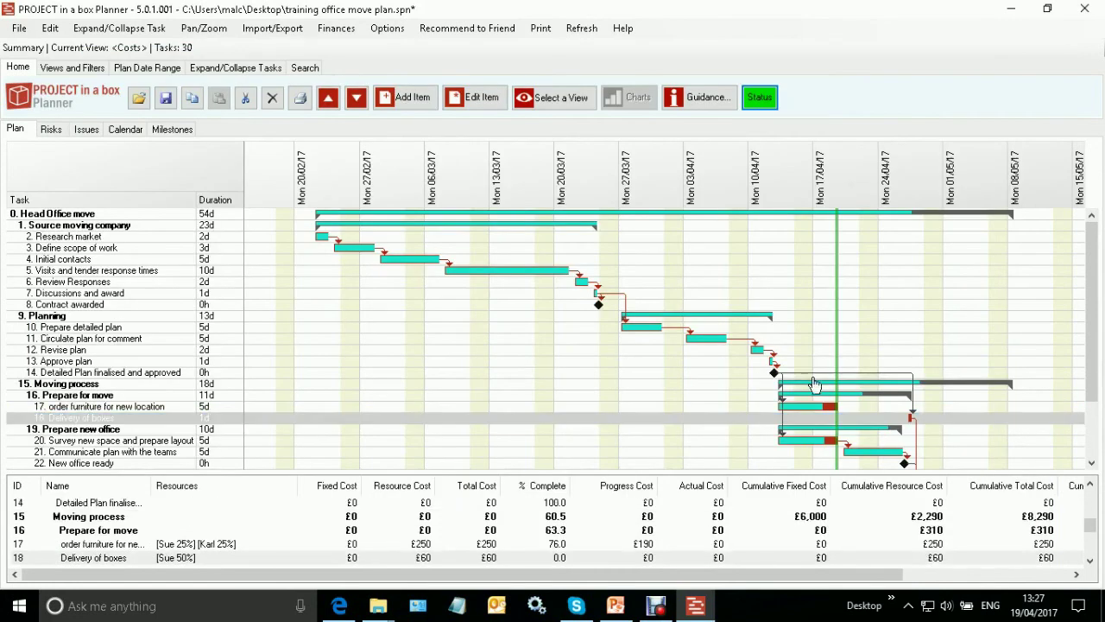
# Step: Examine the actual and cumulative costs of the plan's tasks in the cost table and select the "Review Responses" row
pyautogui.moveTo(769, 573); pyautogui.dragTo(981, 568)
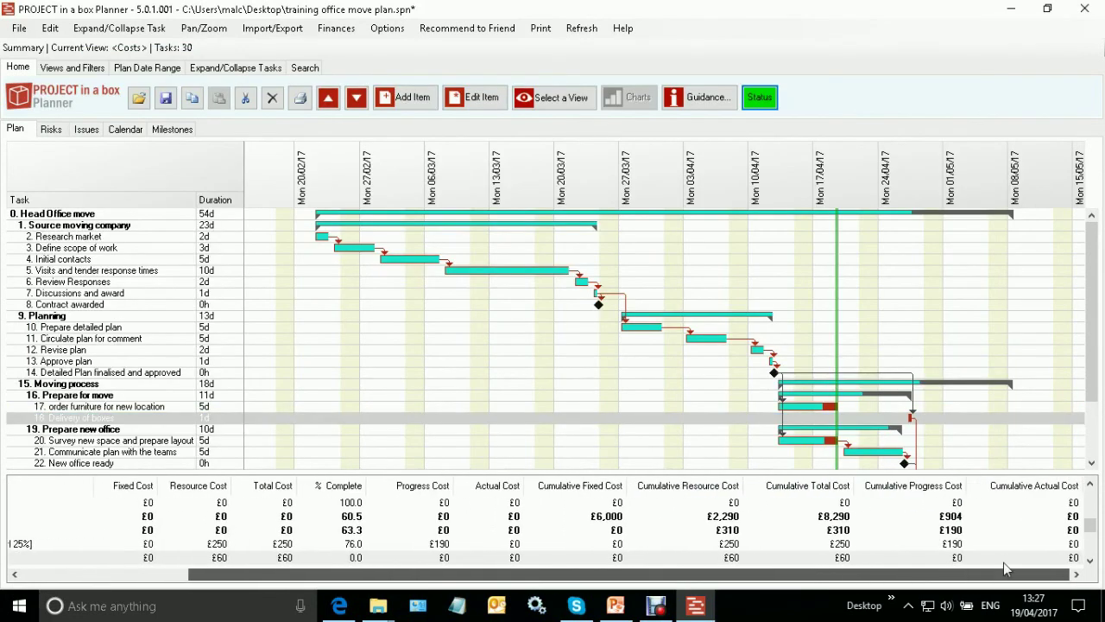
pyautogui.scroll(3, 823, 533)
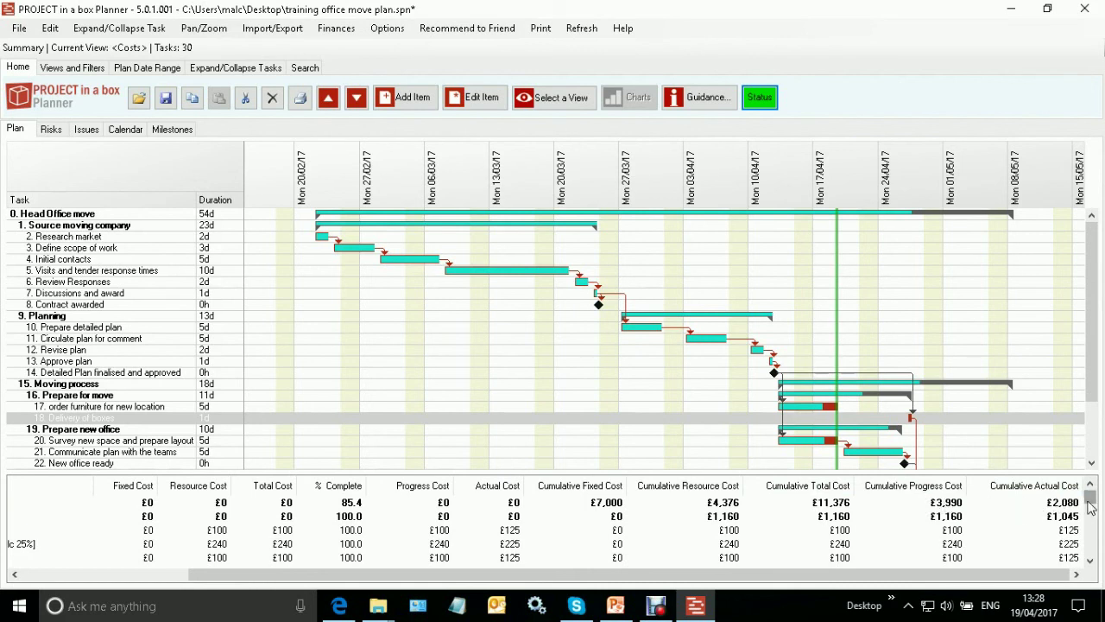
pyautogui.moveTo(1089, 504); pyautogui.dragTo(1089, 507)
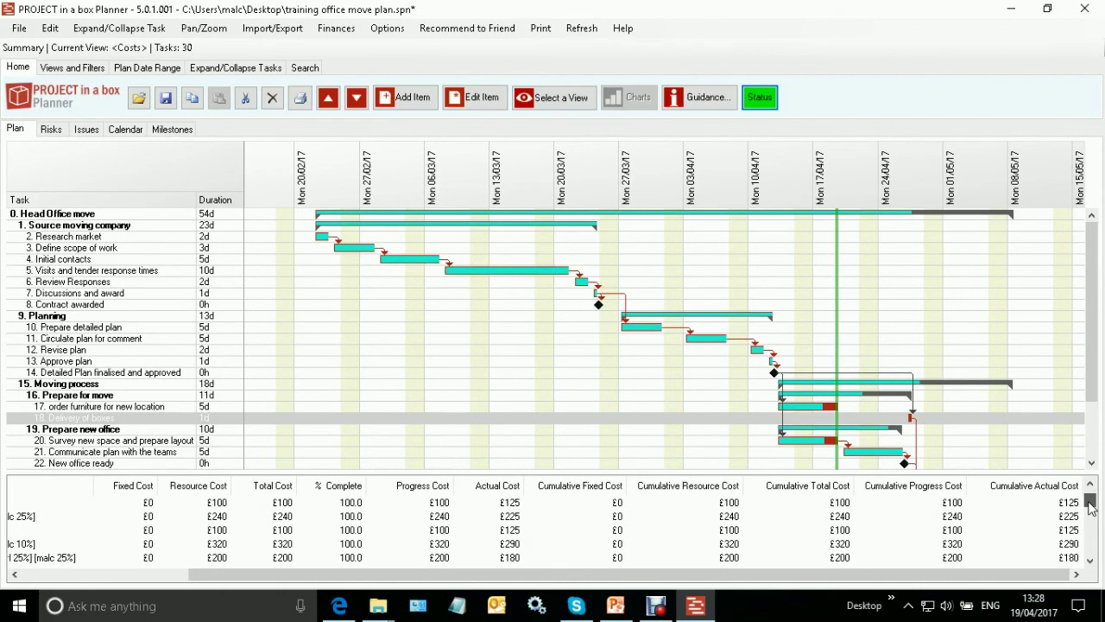
pyautogui.moveTo(751, 574); pyautogui.dragTo(550, 580)
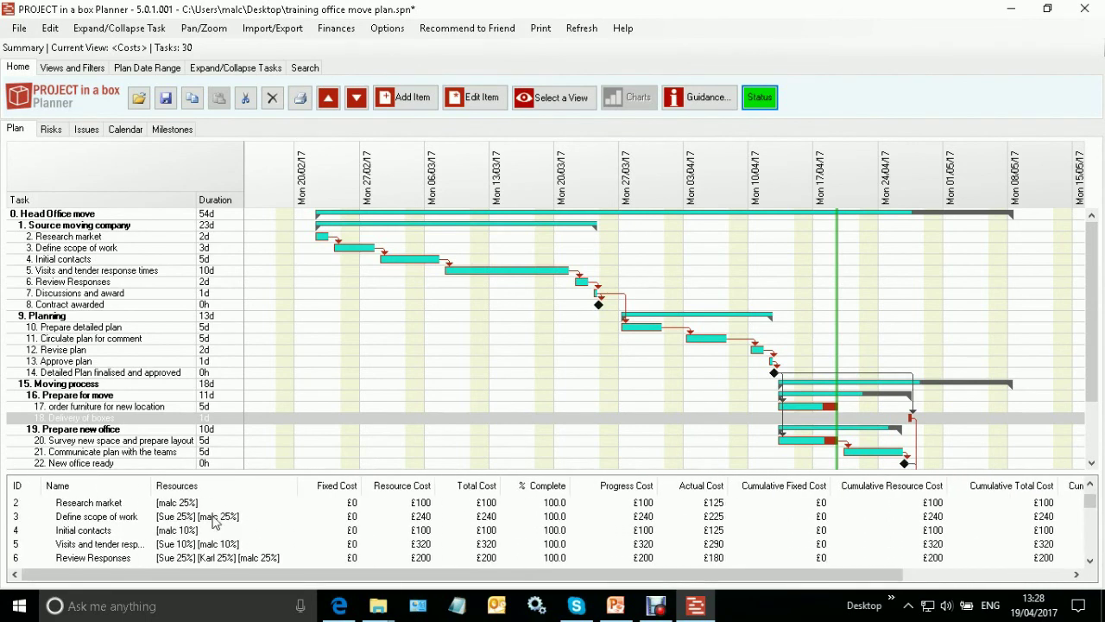
pyautogui.click(98, 563)
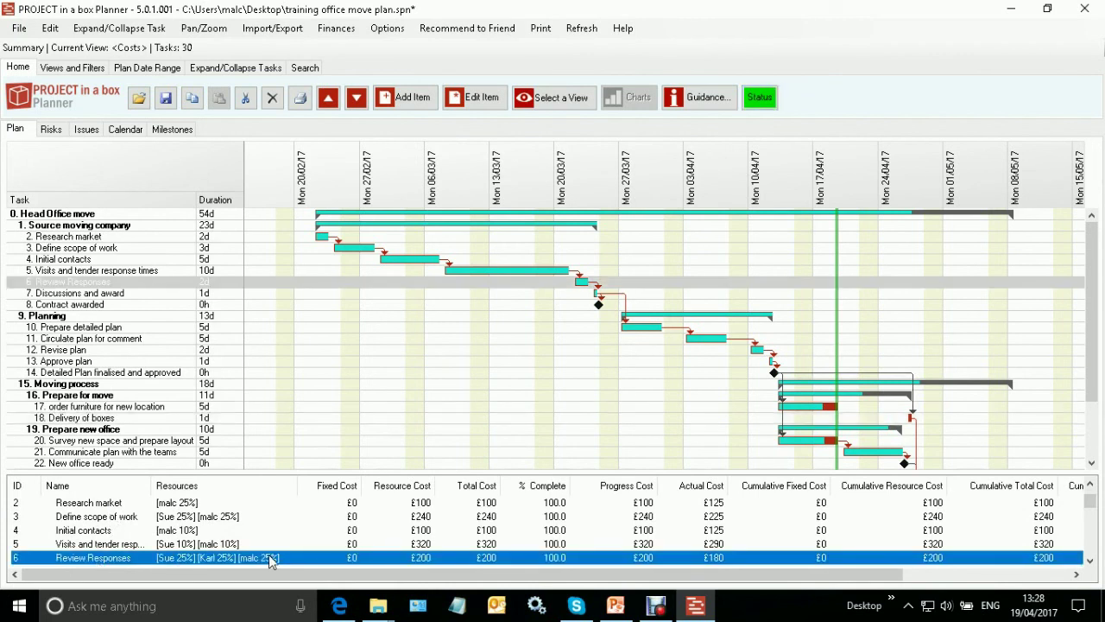